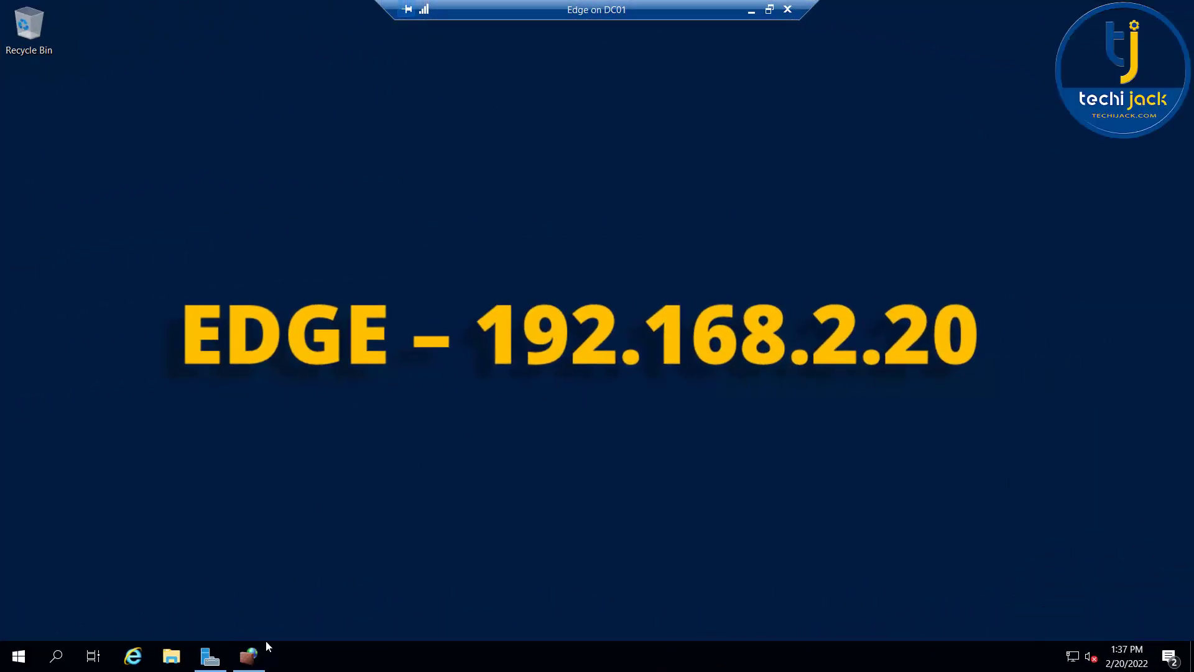
Step: Confirm the AD LDS secure LDAP inbound rule allows local port 50636
{"action": "left_click", "coordinate": [250, 657]}
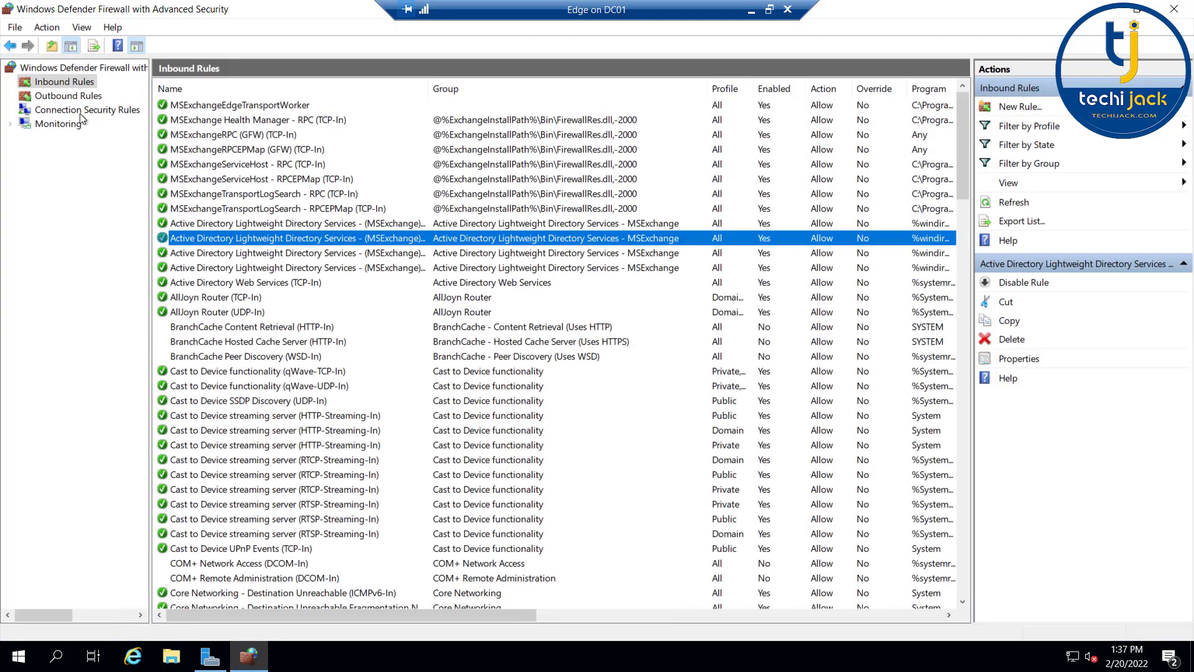
{"action": "left_click", "coordinate": [64, 84]}
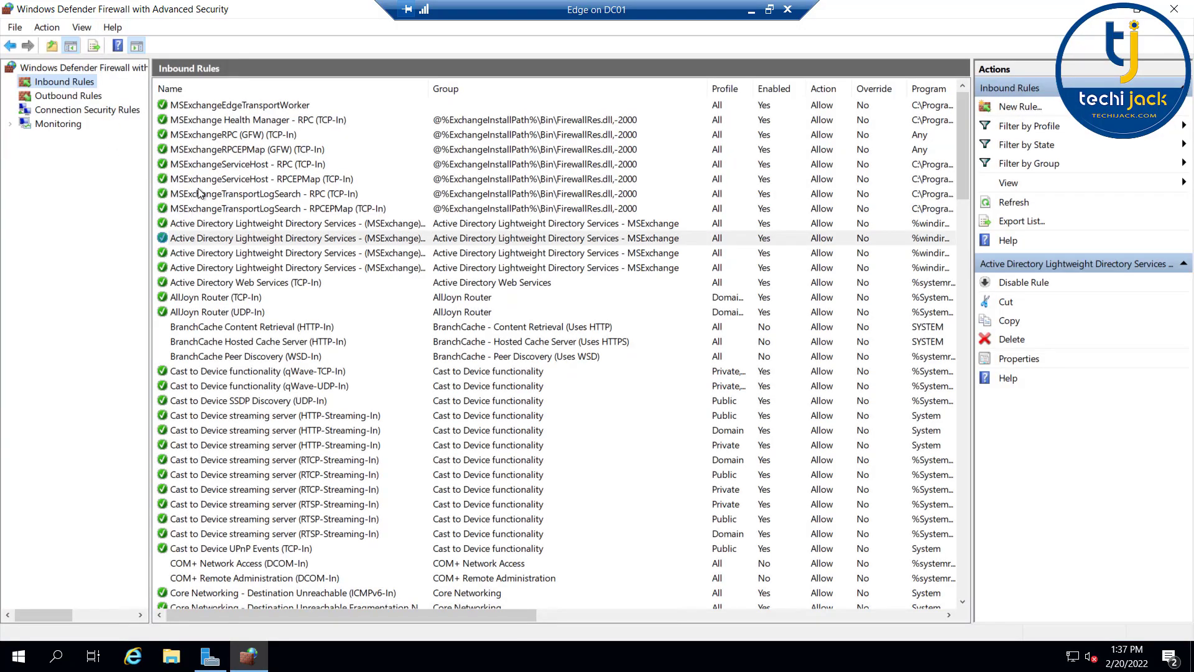
{"action": "left_click", "coordinate": [233, 242]}
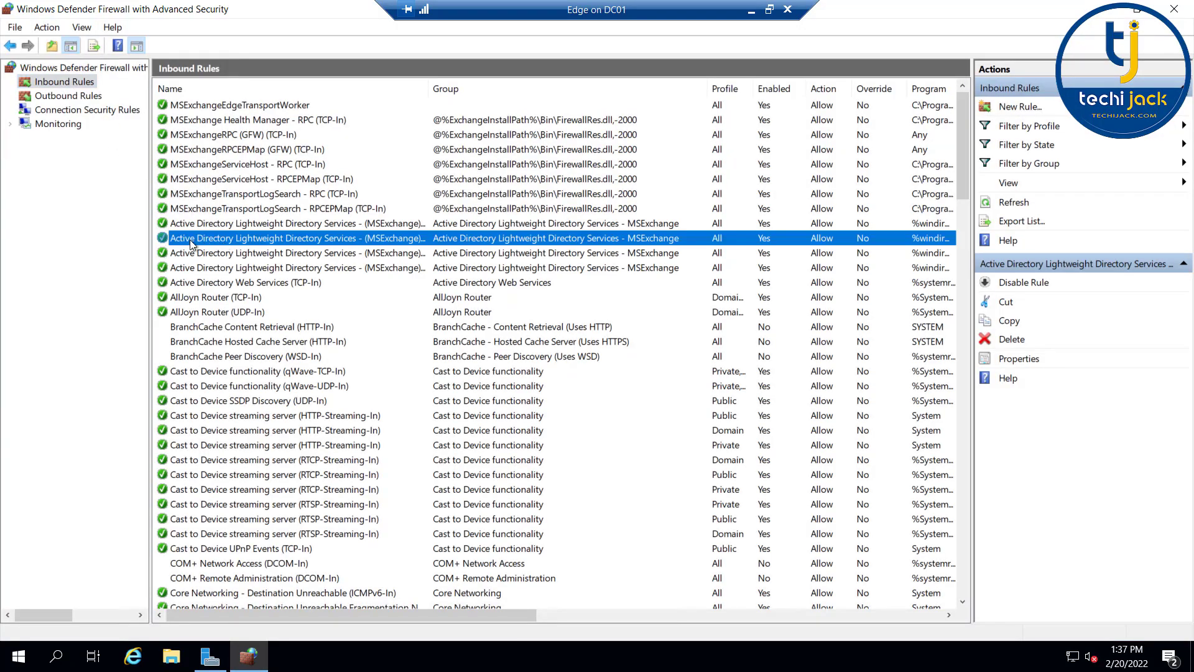
{"action": "double_click", "coordinate": [267, 241]}
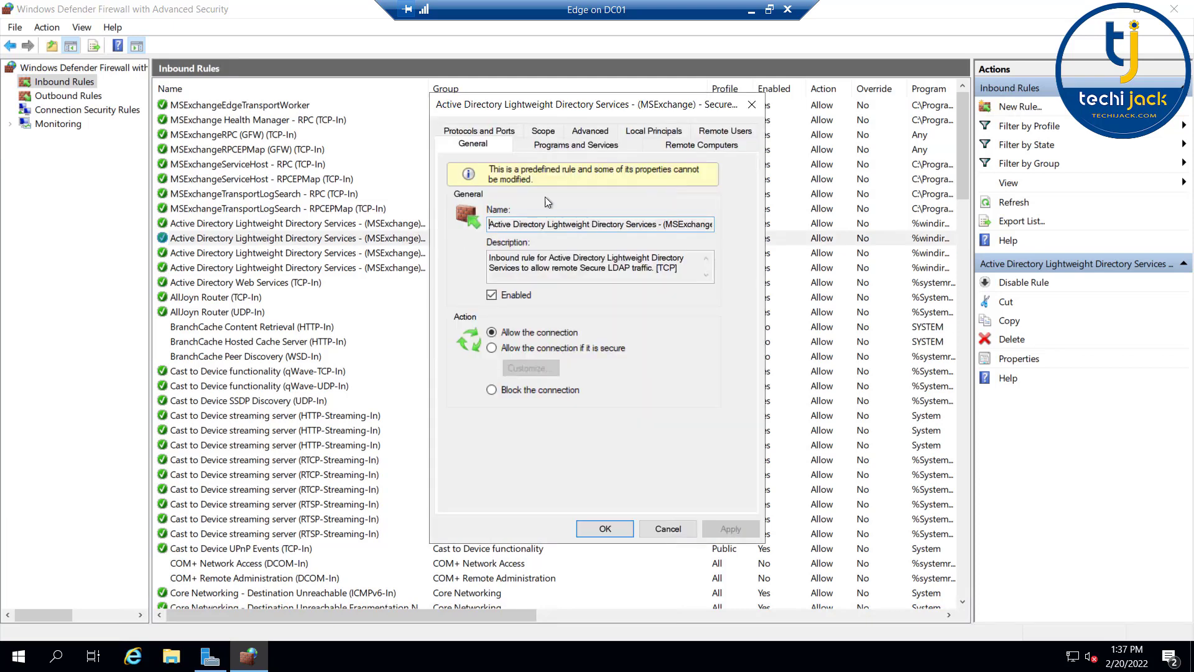
{"action": "left_click", "coordinate": [504, 132]}
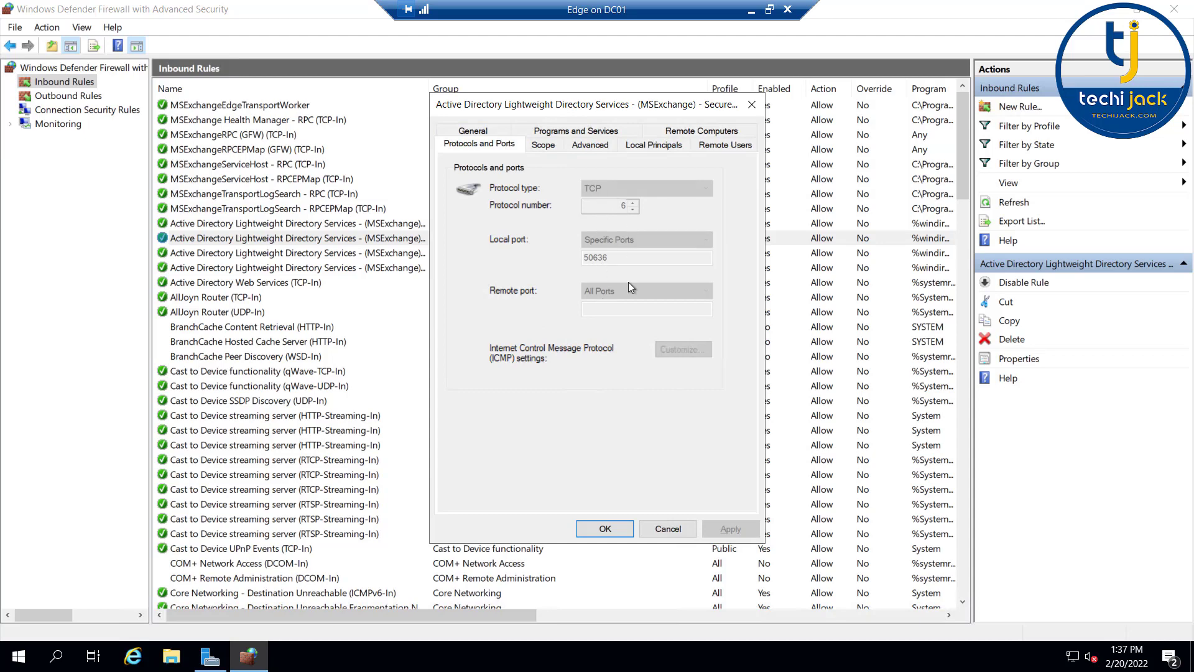
{"action": "left_click", "coordinate": [606, 529]}
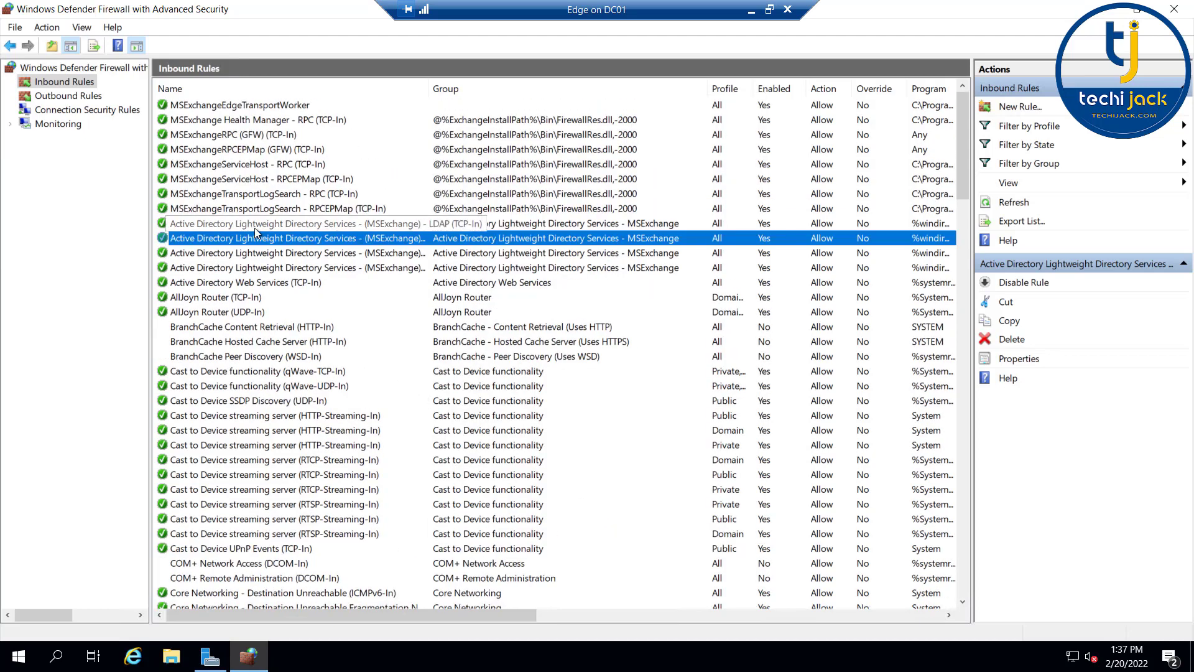
Step: Confirm the AD LDS LDAP inbound rule allows local port 50389, then exit the firewall console
{"action": "double_click", "coordinate": [255, 228]}
{"action": "left_click", "coordinate": [492, 130]}
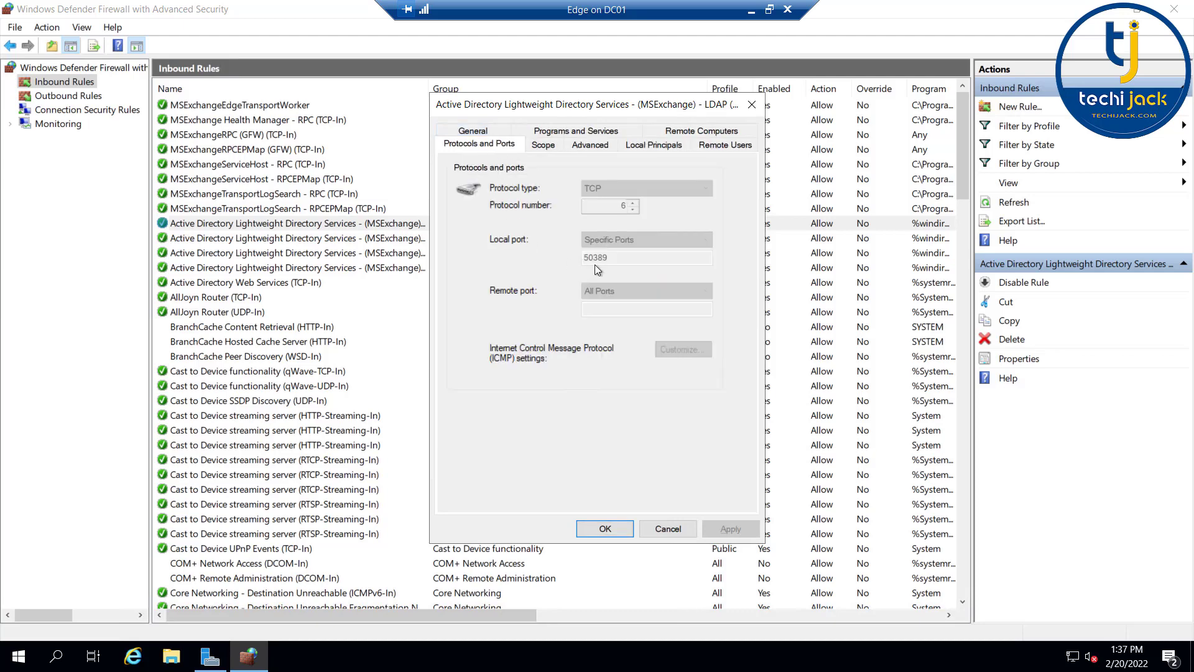
{"action": "left_click", "coordinate": [664, 527]}
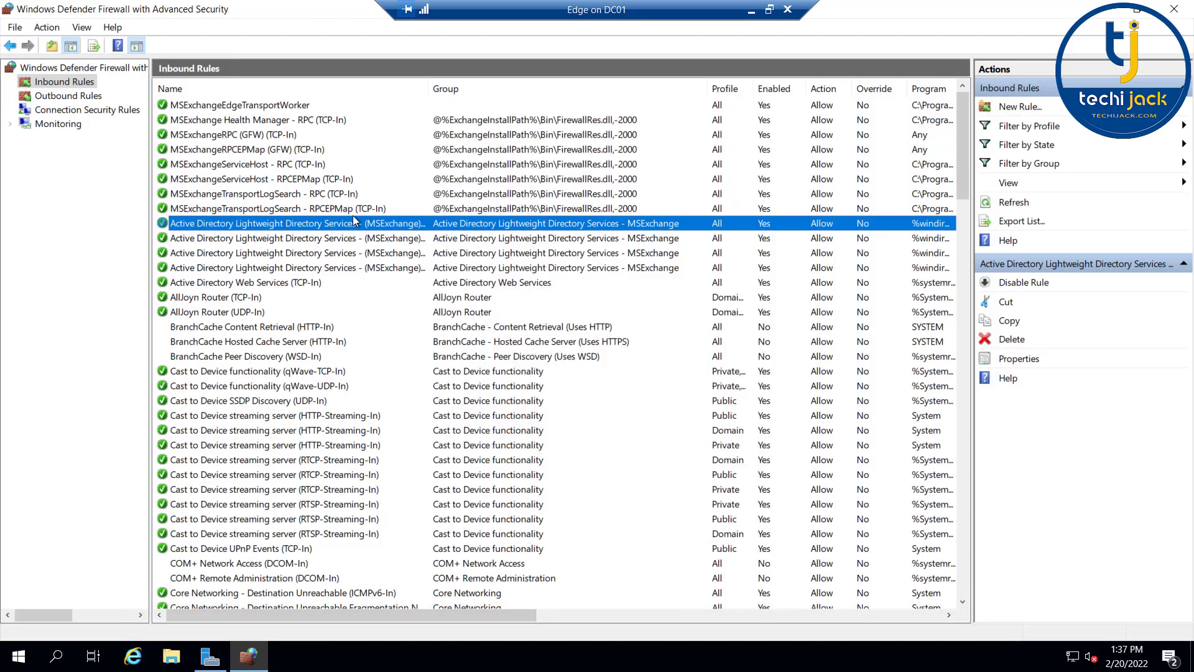
{"action": "left_click", "coordinate": [1174, 9]}
Step: Run New-EdgeSubscription -FileName "C:\EDGE1.xml" in Exchange Management Shell and confirm with Y
{"action": "key", "text": "super"}
{"action": "left_click", "coordinate": [118, 222]}
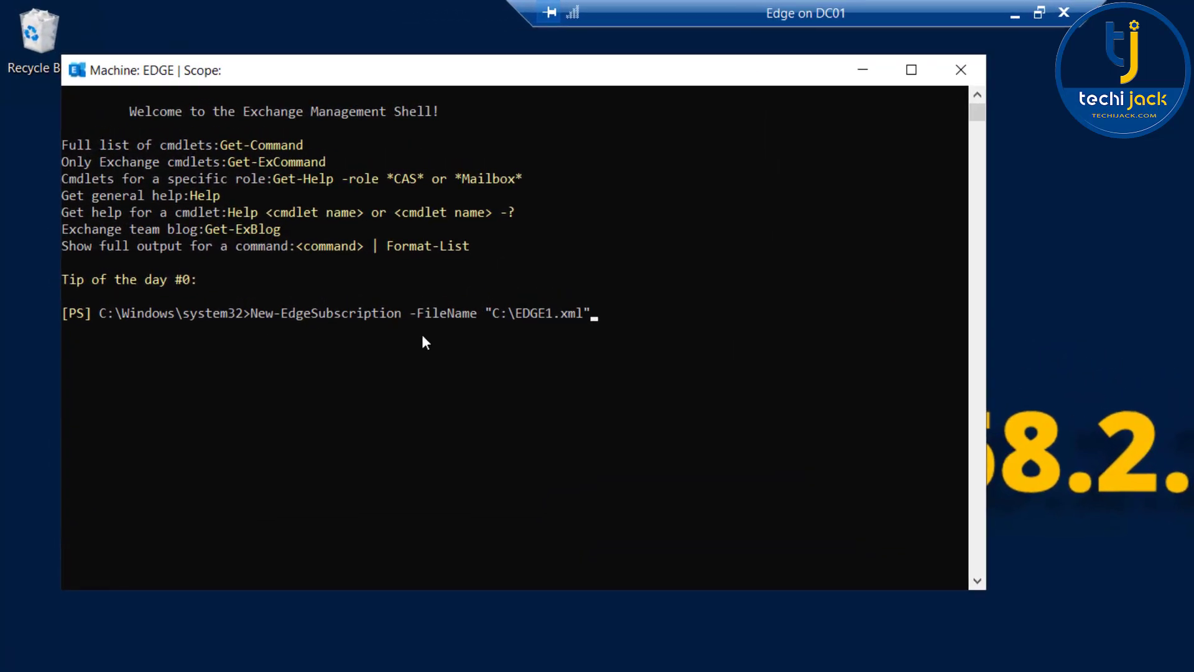
{"action": "key", "text": "Return"}
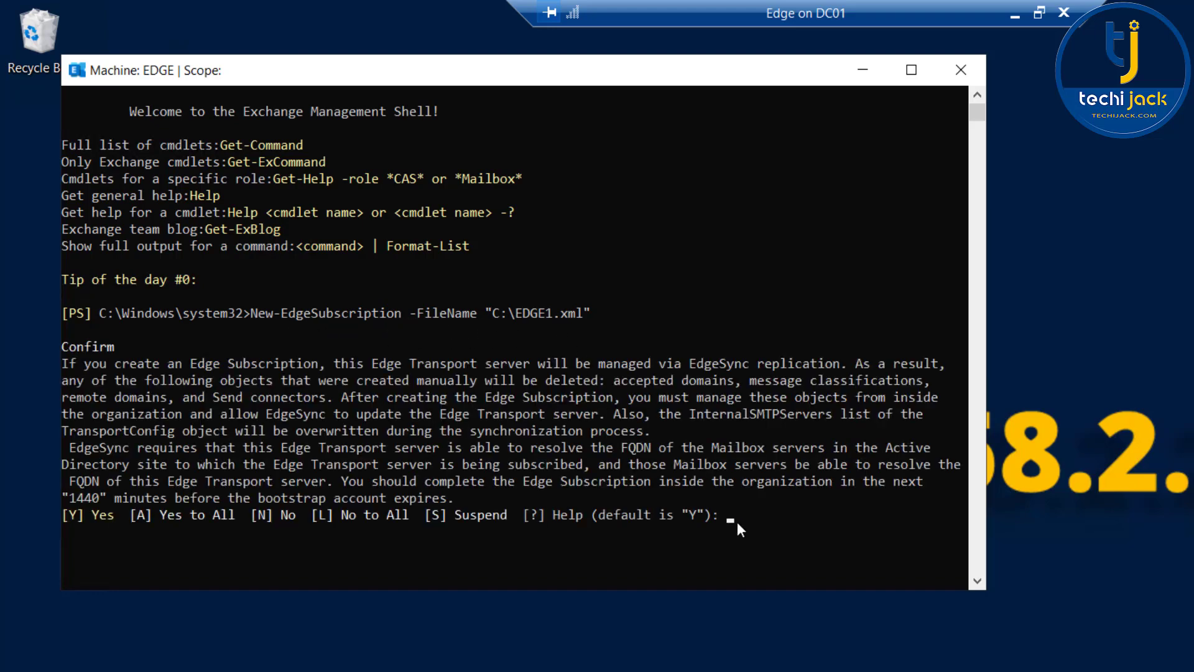
{"action": "key", "text": "Return"}
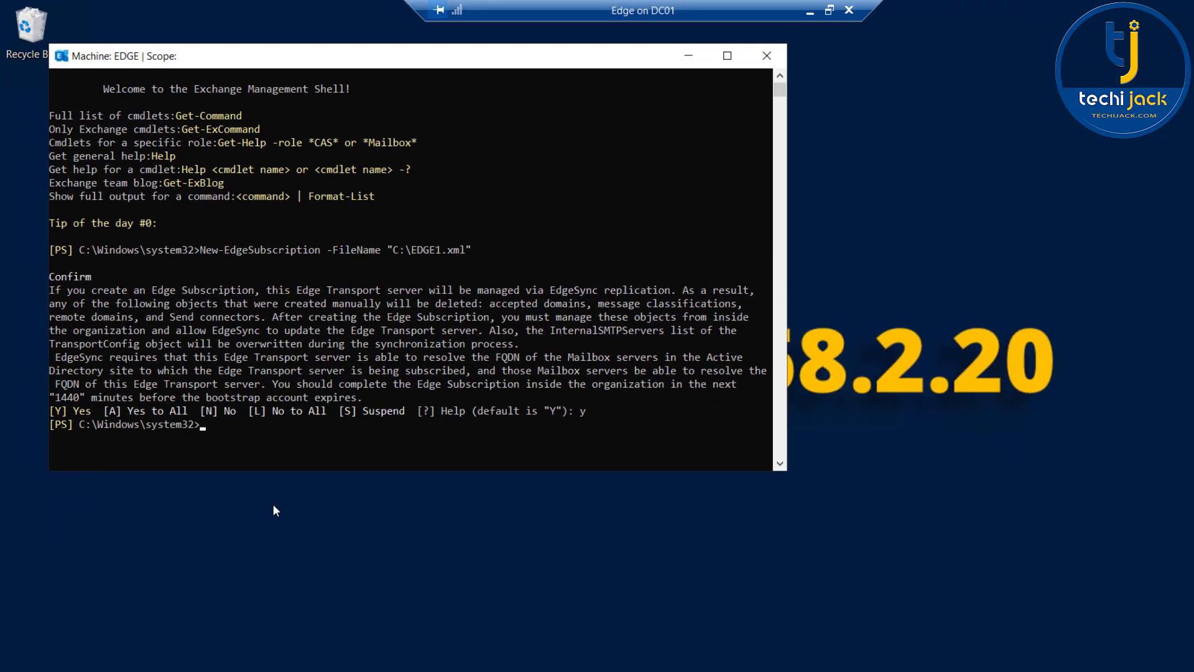
{"action": "left_click", "coordinate": [171, 656]}
Step: Open EDGE1.xml from Local Disk (C:) to review its subscription data, then close the viewer
{"action": "double_click", "coordinate": [362, 355]}
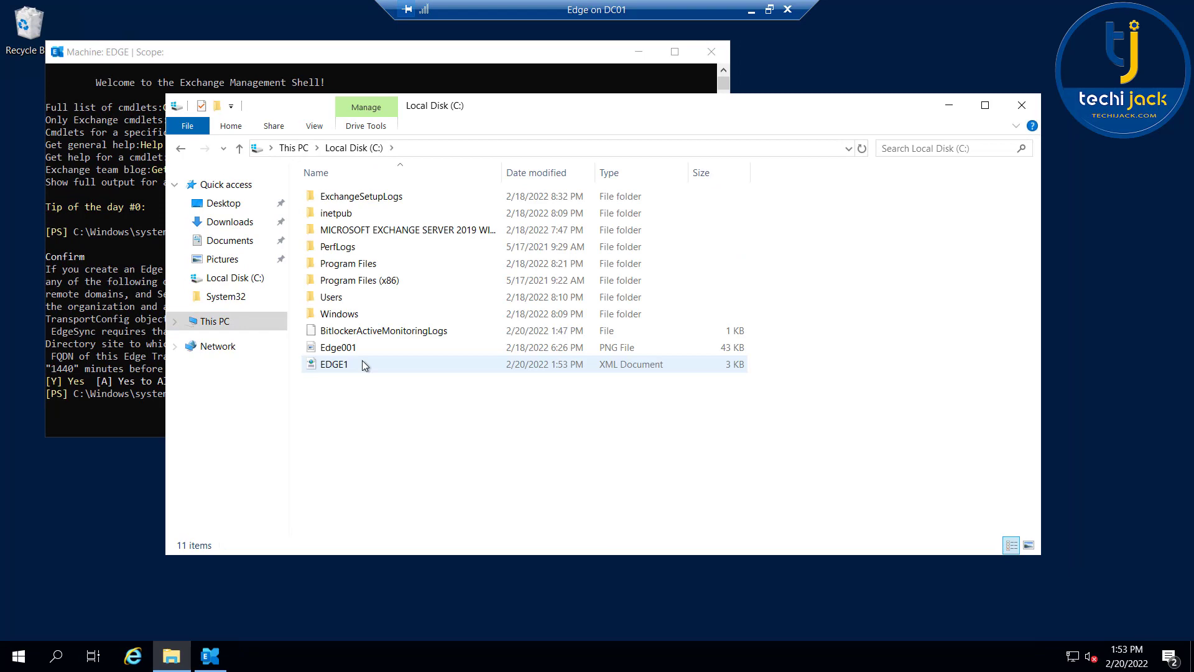
{"action": "left_click", "coordinate": [327, 367]}
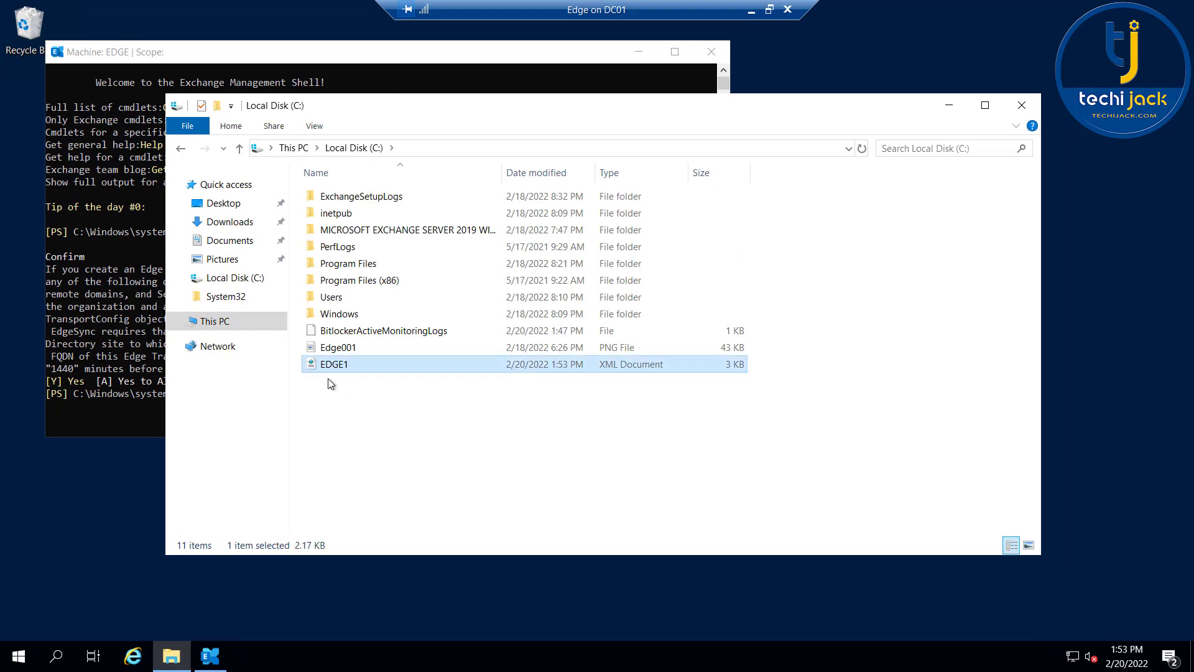
{"action": "double_click", "coordinate": [330, 364]}
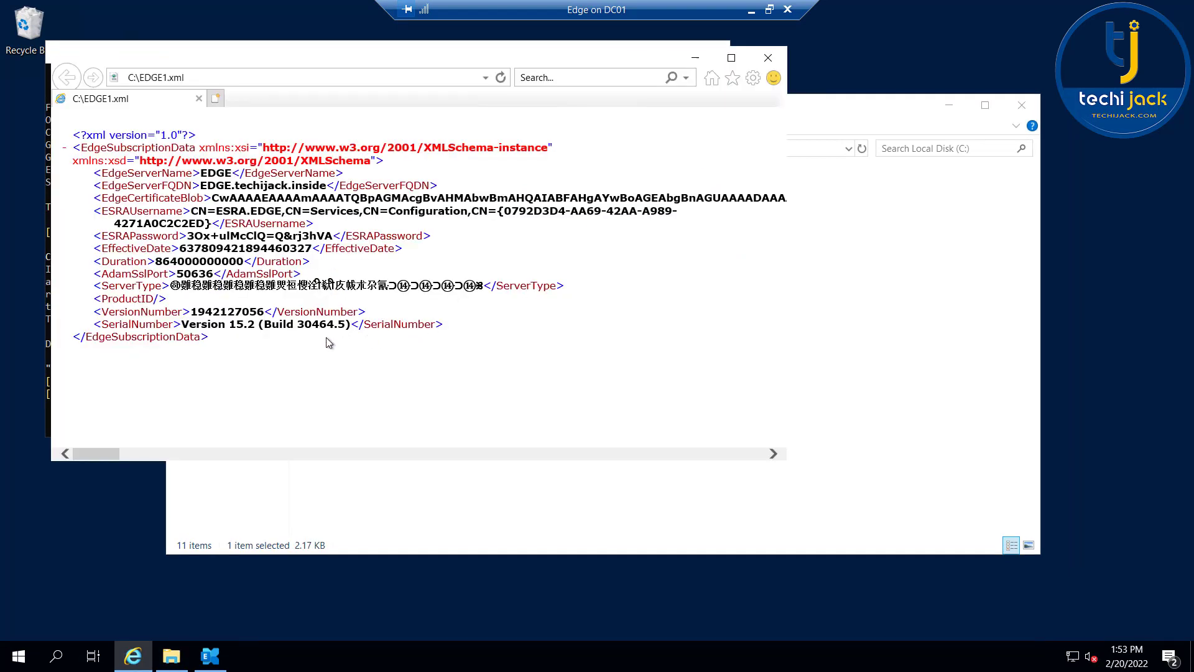
{"action": "left_click", "coordinate": [768, 58]}
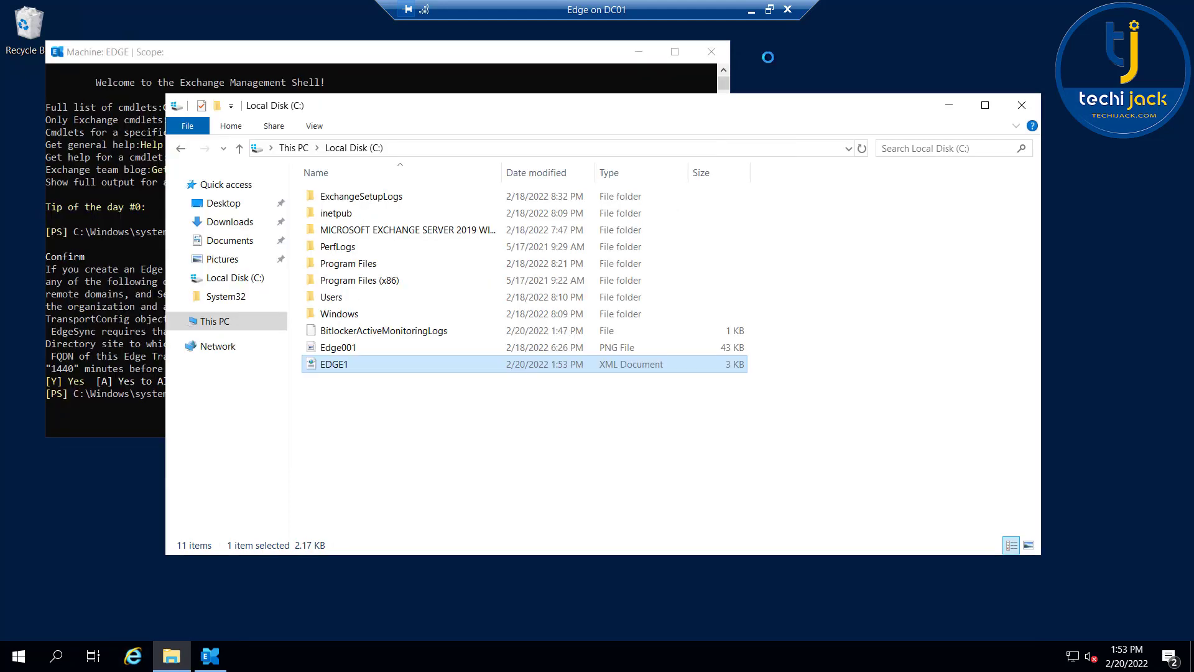
{"action": "left_click", "coordinate": [710, 62]}
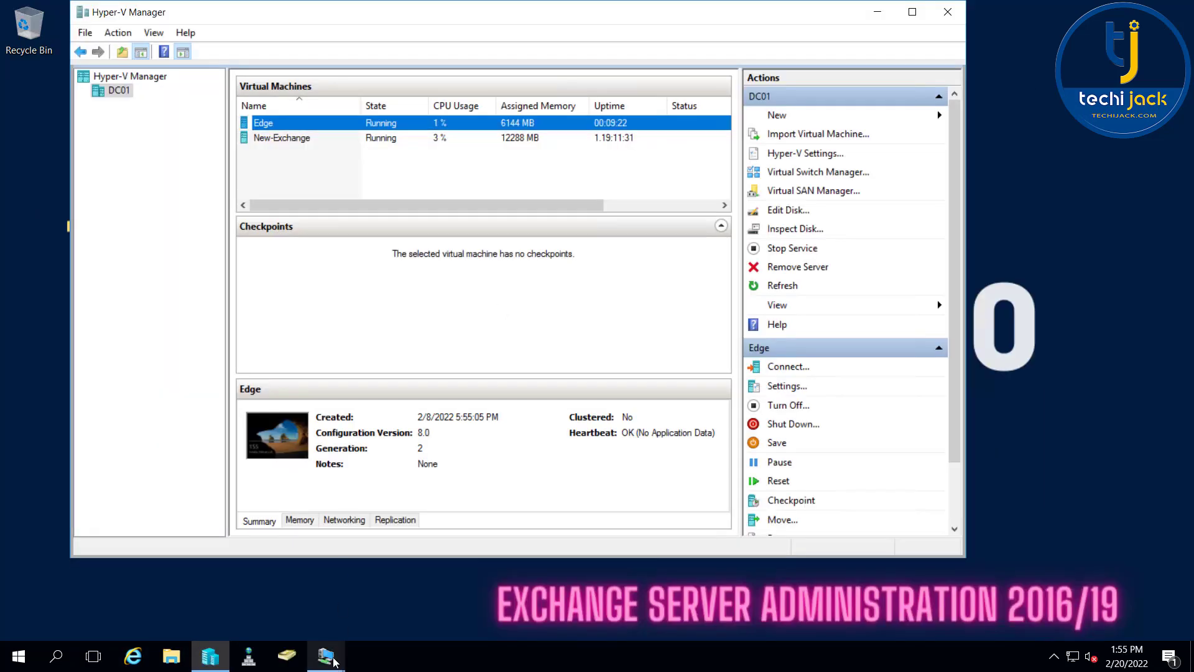
Step: Cut EDGE1 from the New-Exchange server's desktop and paste it into the root of Local Disk (C:)
{"action": "mouse_move", "coordinate": [334, 662]}
{"action": "left_click", "coordinate": [242, 590]}
{"action": "right_click", "coordinate": [29, 418]}
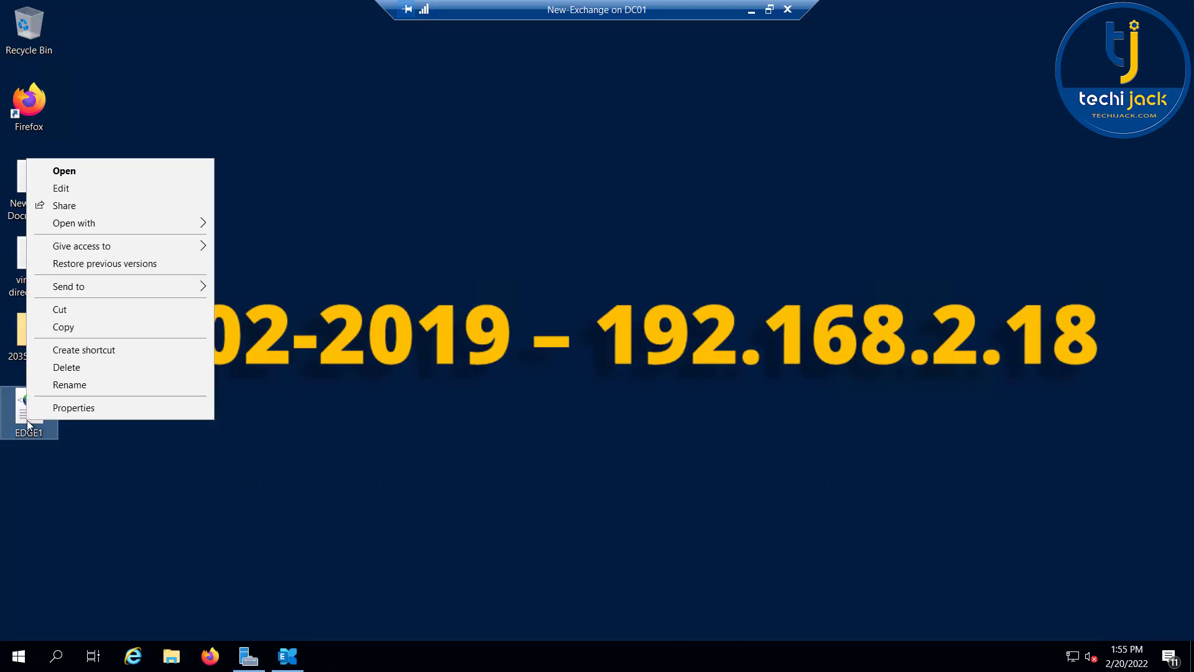
{"action": "left_click", "coordinate": [80, 311]}
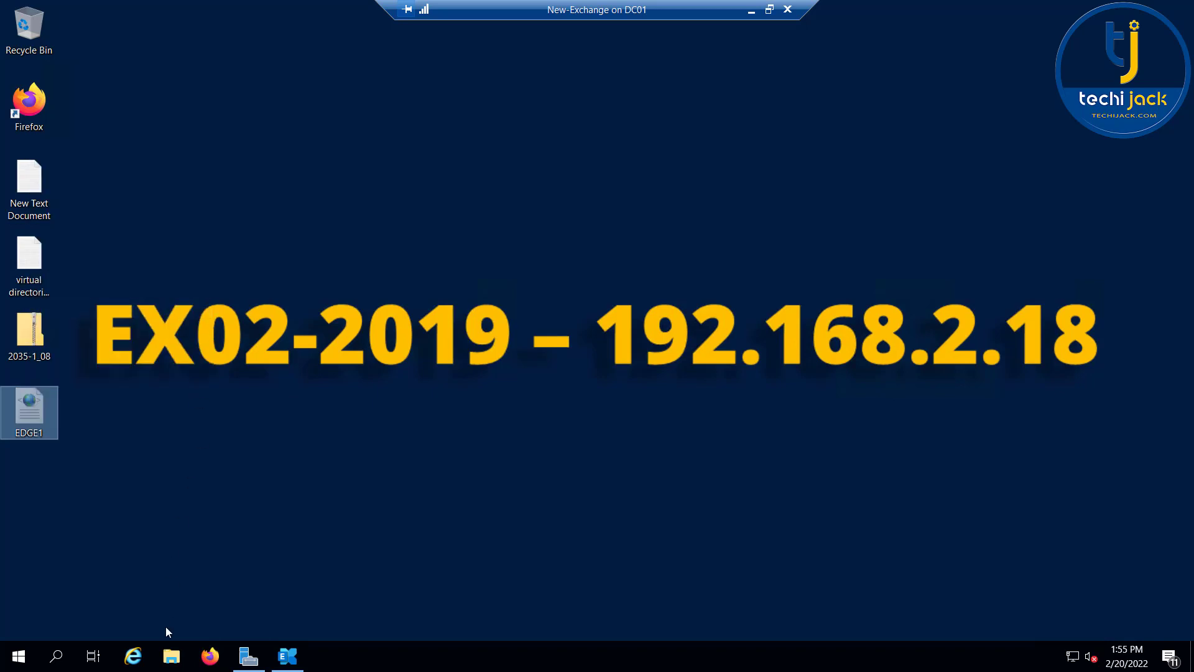
{"action": "left_click", "coordinate": [171, 660]}
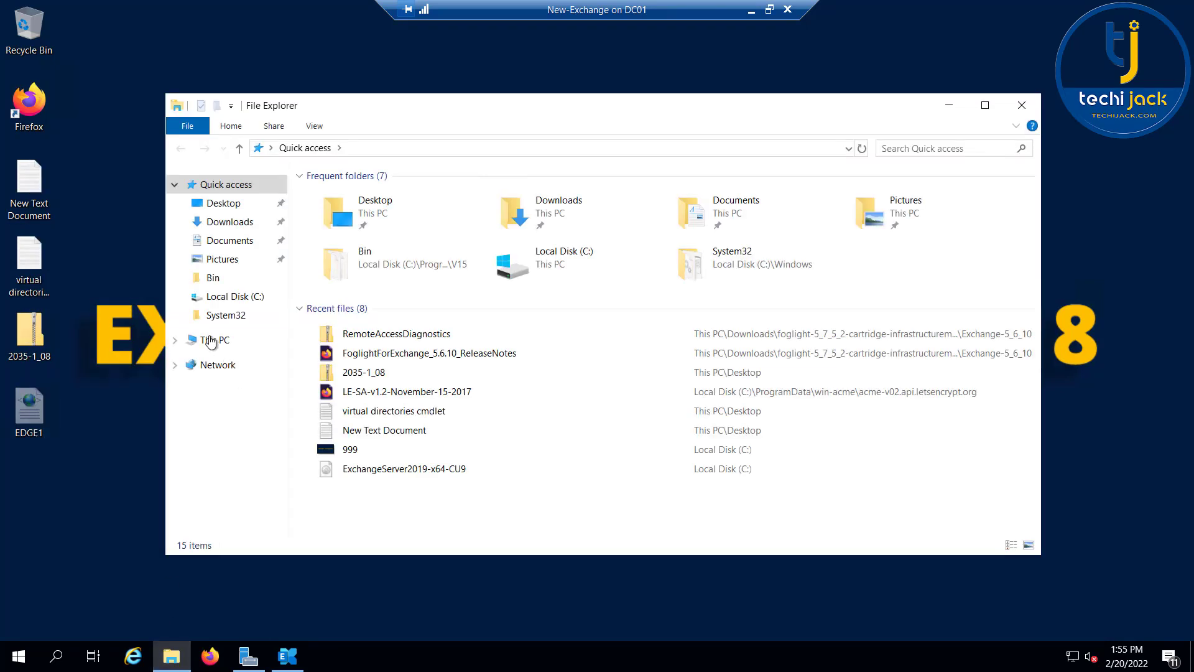
{"action": "left_click", "coordinate": [205, 339]}
{"action": "double_click", "coordinate": [550, 365]}
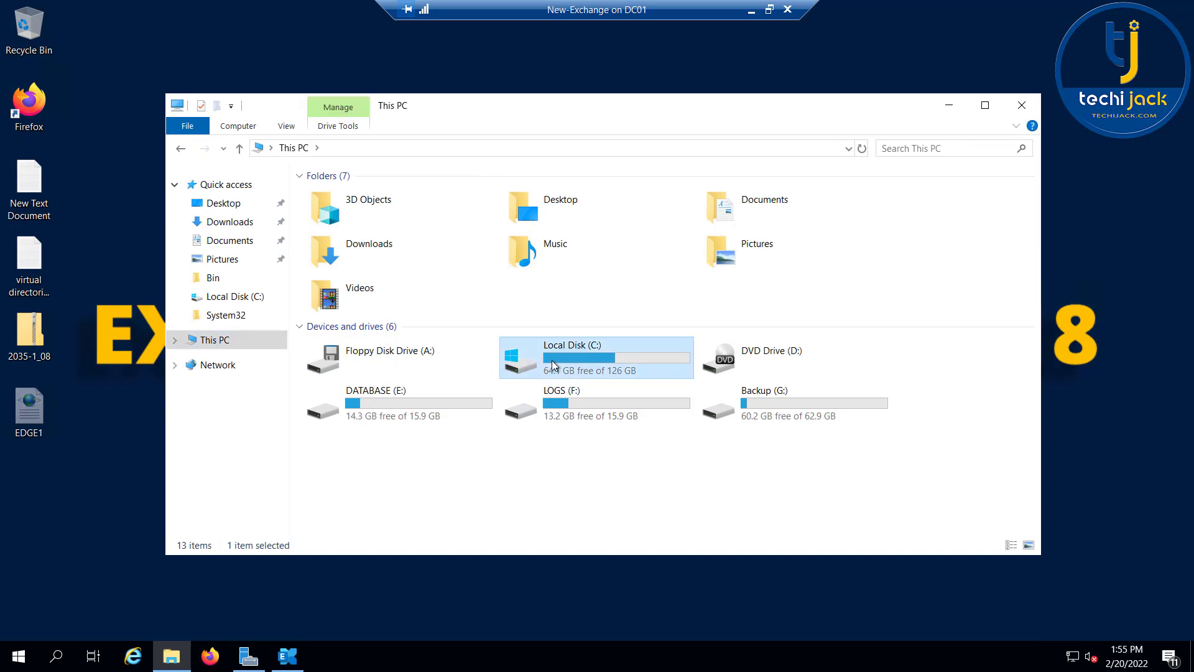
{"action": "right_click", "coordinate": [373, 422]}
{"action": "left_click", "coordinate": [409, 508]}
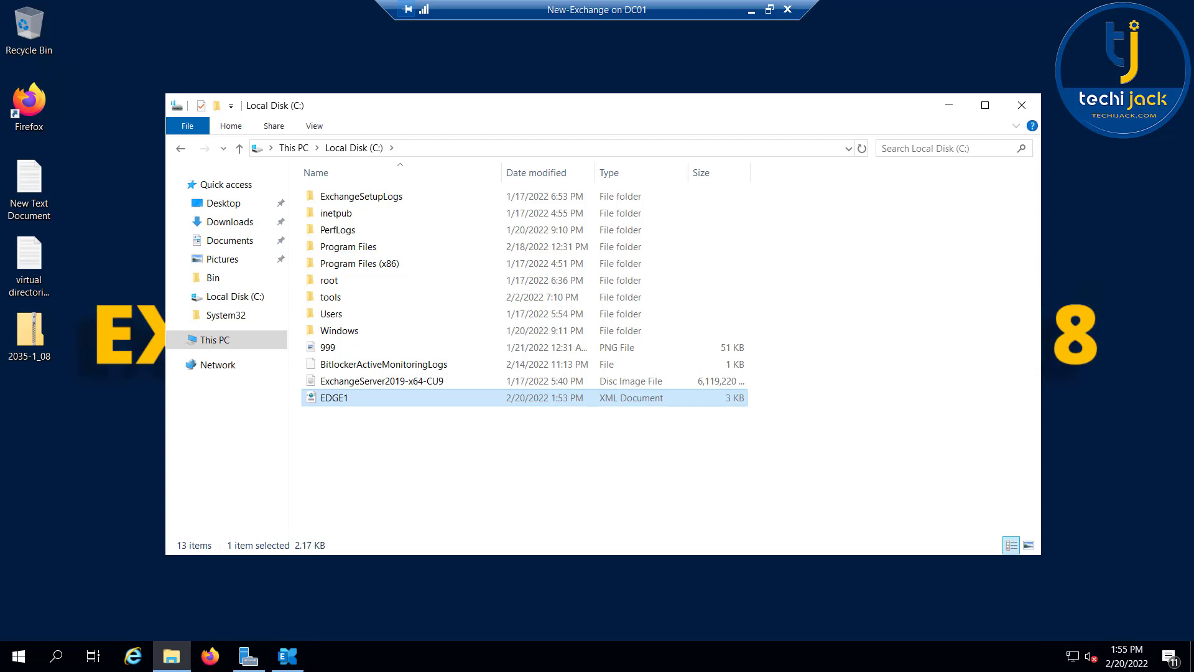
{"action": "left_click", "coordinate": [290, 656]}
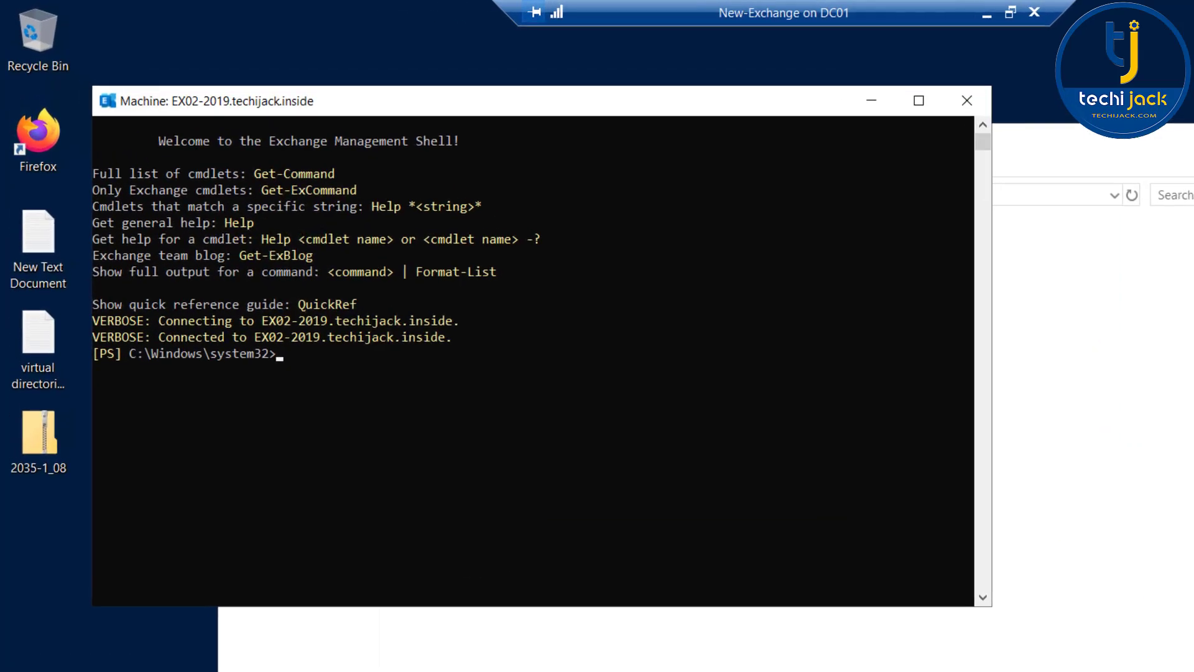
Step: List sites with Get-ADSite, then import C:\EDGE1.xml via New-EdgeSubscription with -Site "Default-First-Site-Name"
{"action": "left_click", "coordinate": [427, 467]}
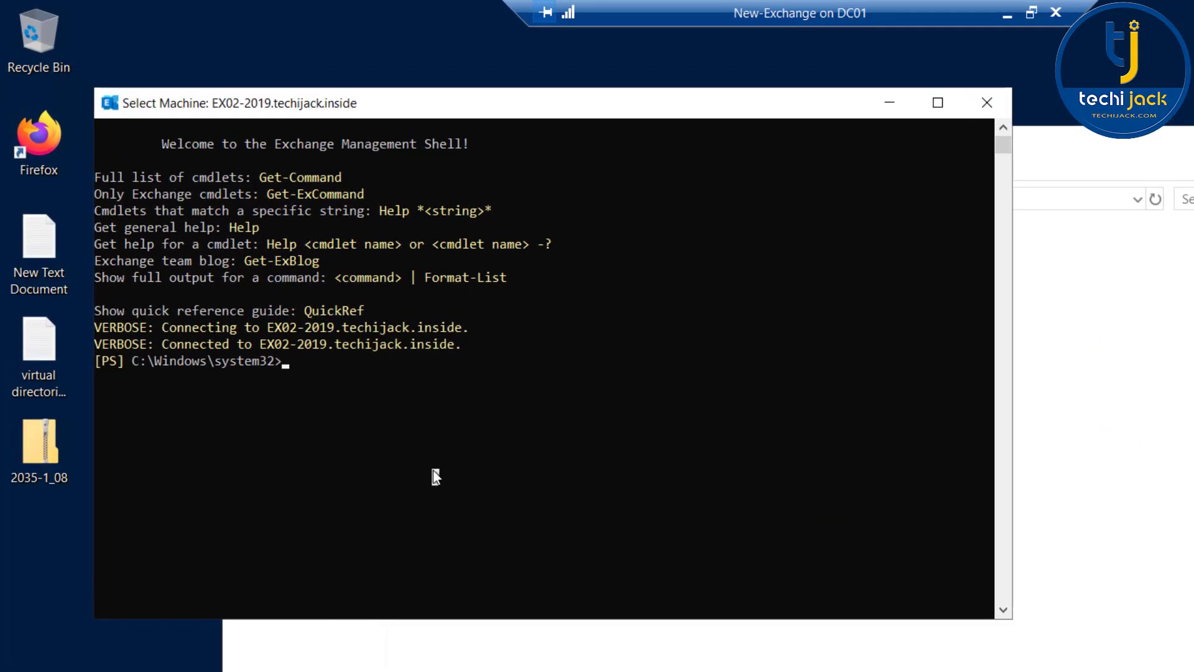
{"action": "type", "text": "Get-ADSite"}
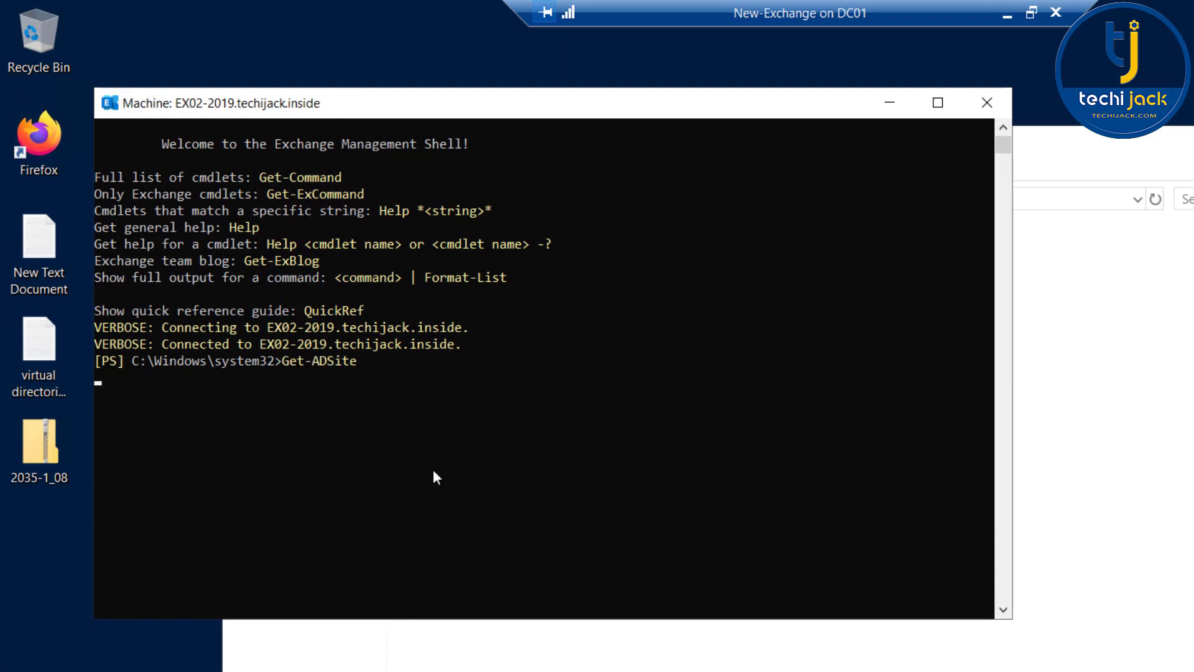
{"action": "key", "text": "Return"}
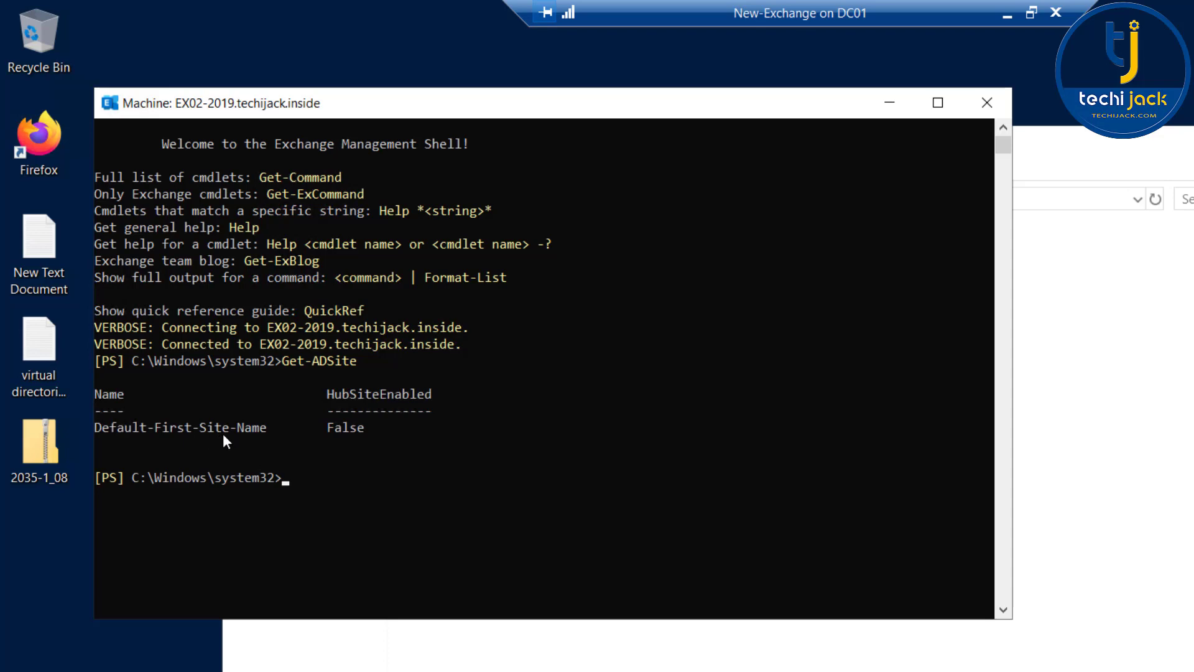
{"action": "right_click", "coordinate": [748, 498]}
{"action": "key", "text": "Return"}
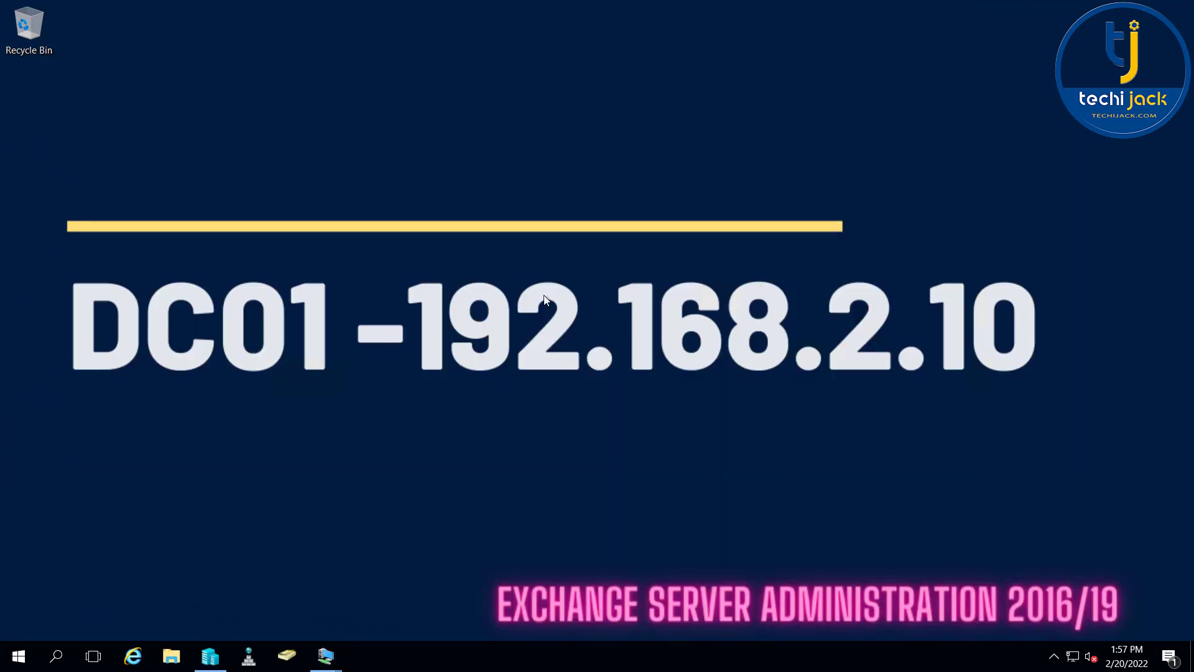
{"action": "key", "text": "super+r"}
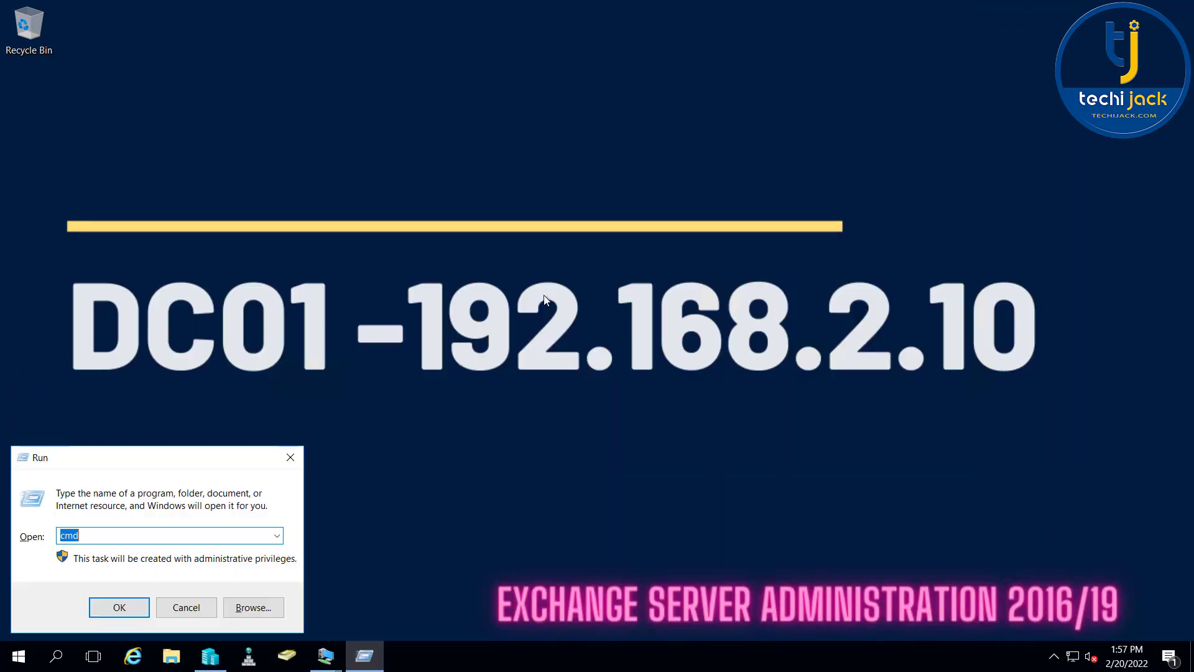
Step: From an administrator command prompt, ping edge.techijack.inside and edge, both replying from 192.168.2.20
{"action": "key", "text": "Return"}
{"action": "type", "text": "pi"}
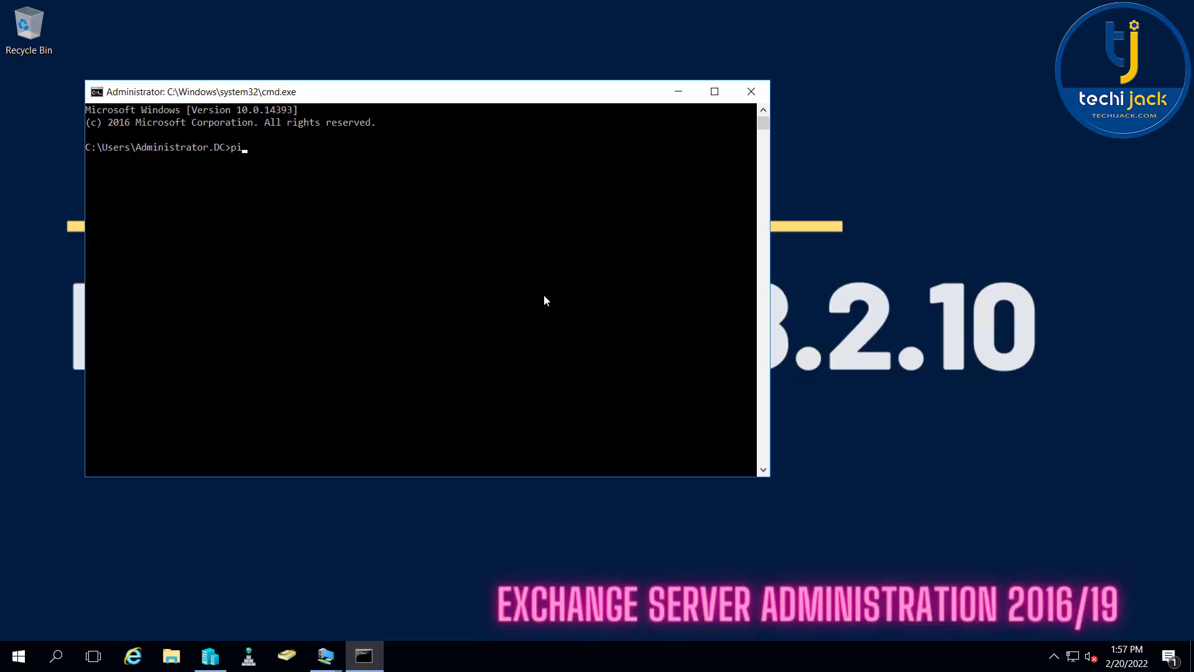
{"action": "type", "text": "ng edge."}
{"action": "type", "text": "techijack.inside"}
{"action": "key", "text": "Return"}
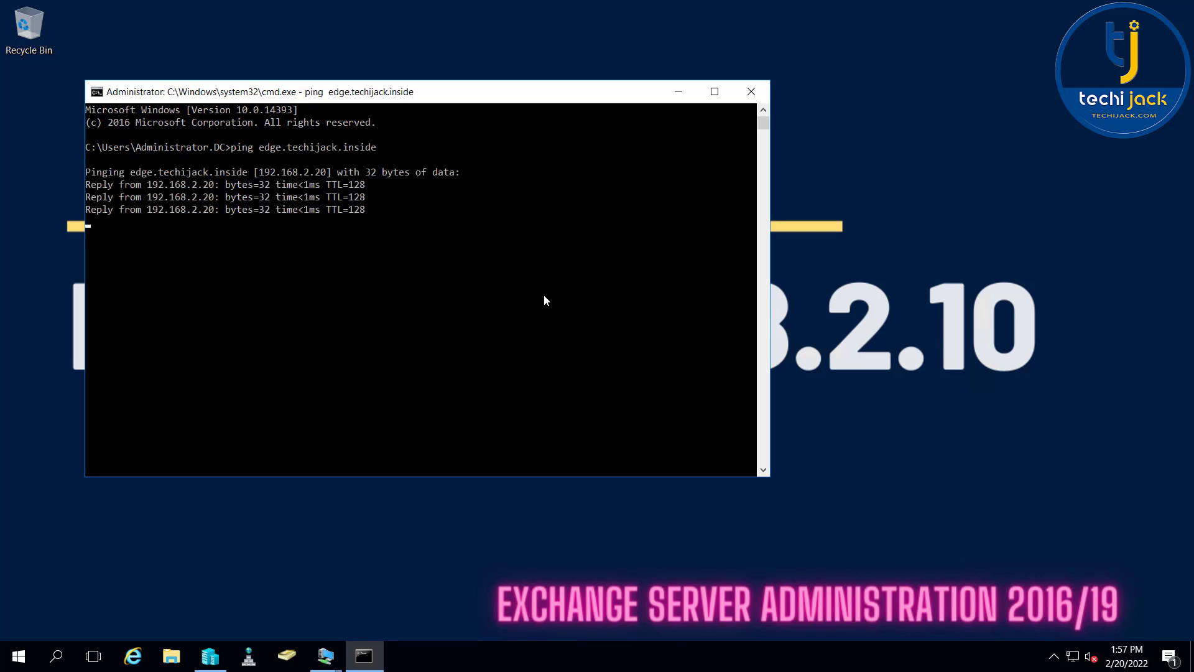
{"action": "type", "text": "ping edge"}
{"action": "key", "text": "Return"}
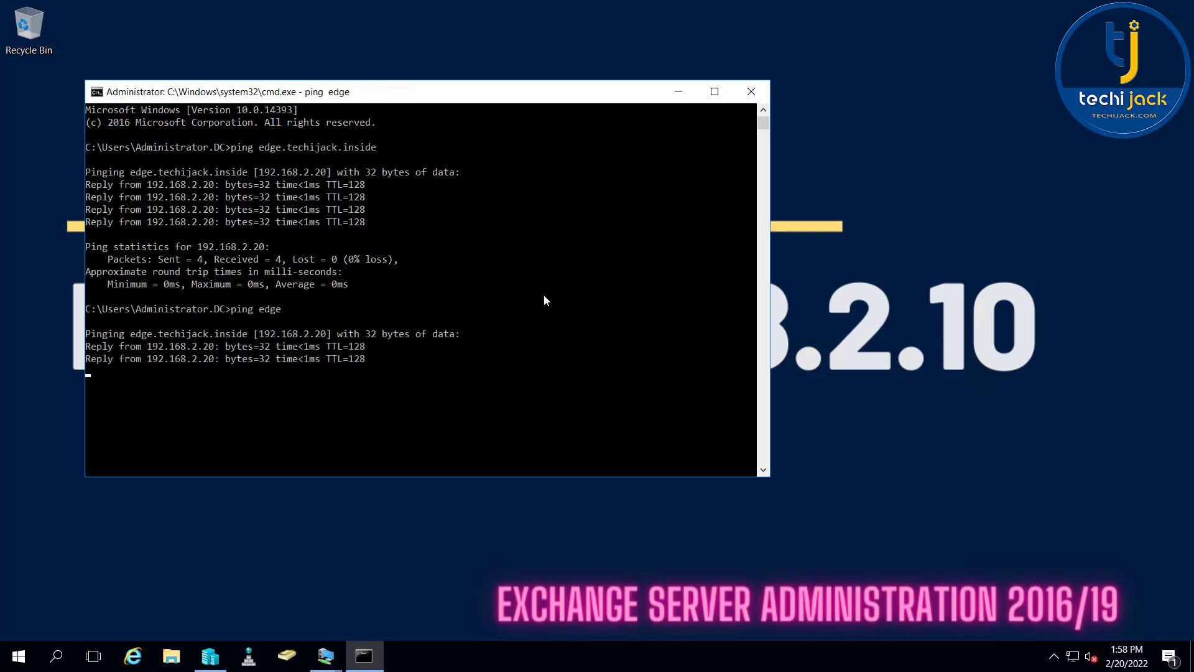
Step: Run Start-EdgeSynchronization twice until EDGE's Recipients and Configuration results both show Success
{"action": "left_click", "coordinate": [752, 92]}
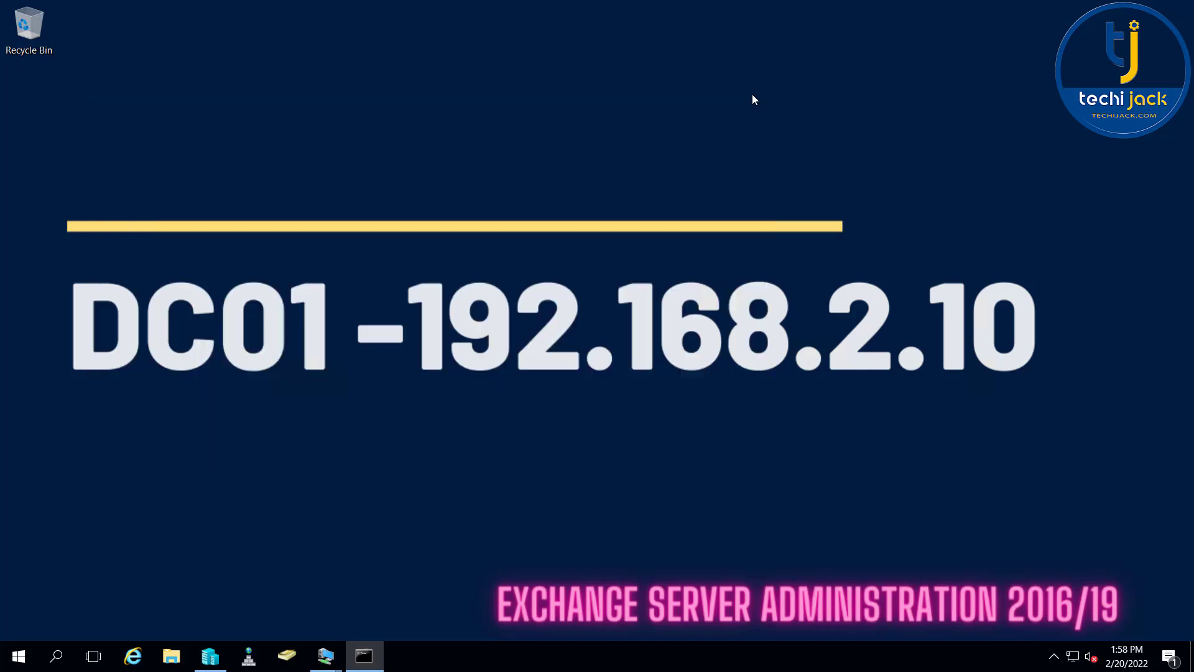
{"action": "mouse_move", "coordinate": [326, 659]}
{"action": "left_click", "coordinate": [230, 585]}
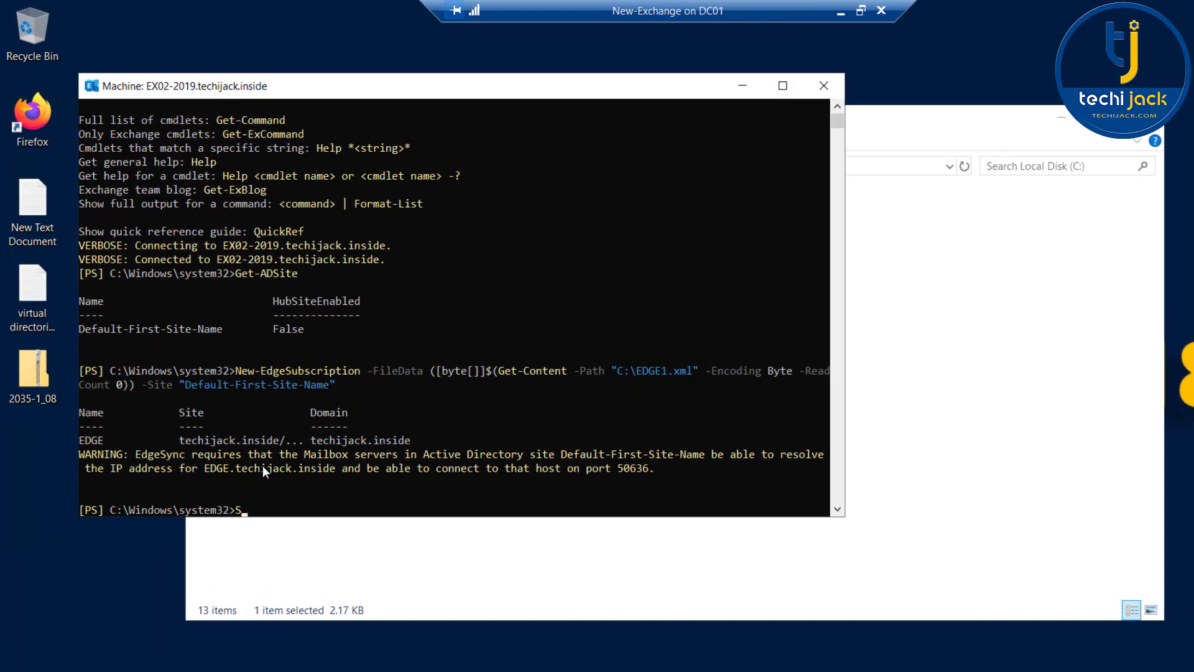
{"action": "type", "text": "Start-EdgeSynchronization"}
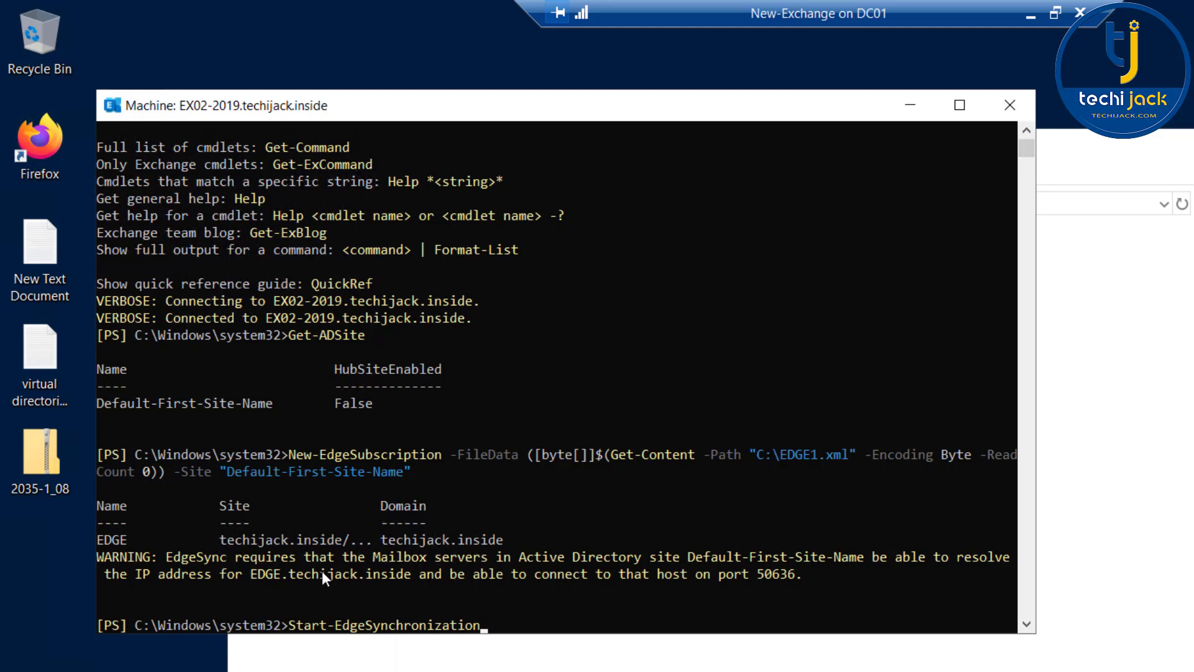
{"action": "key", "text": "Return"}
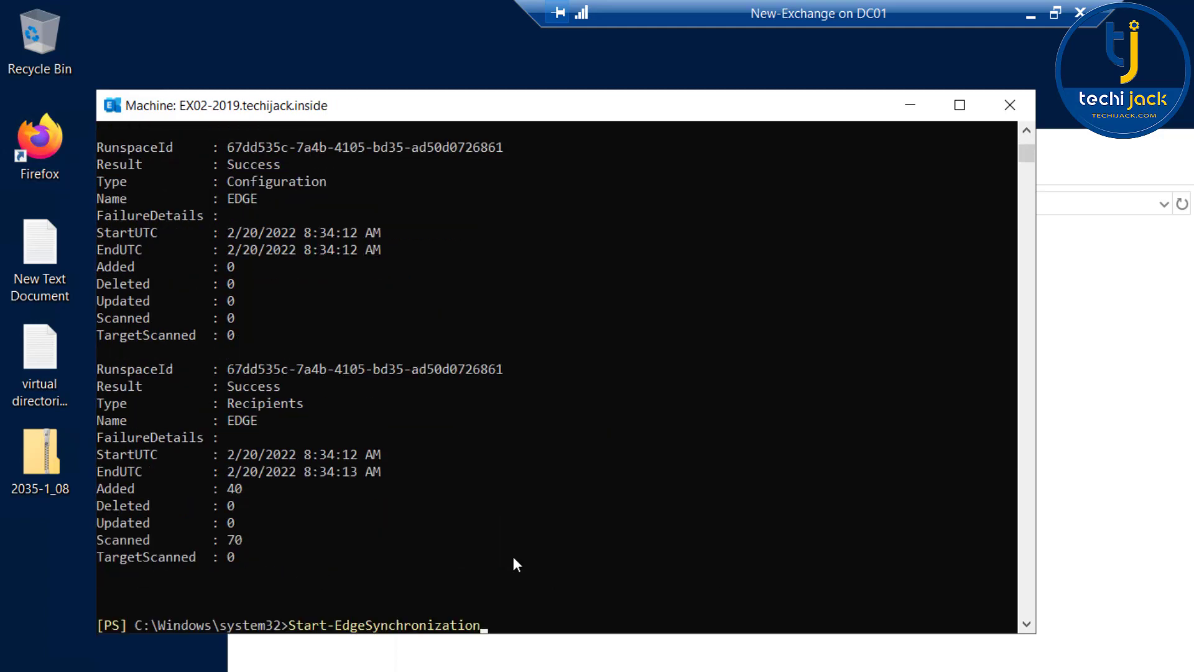
{"action": "key", "text": "Return"}
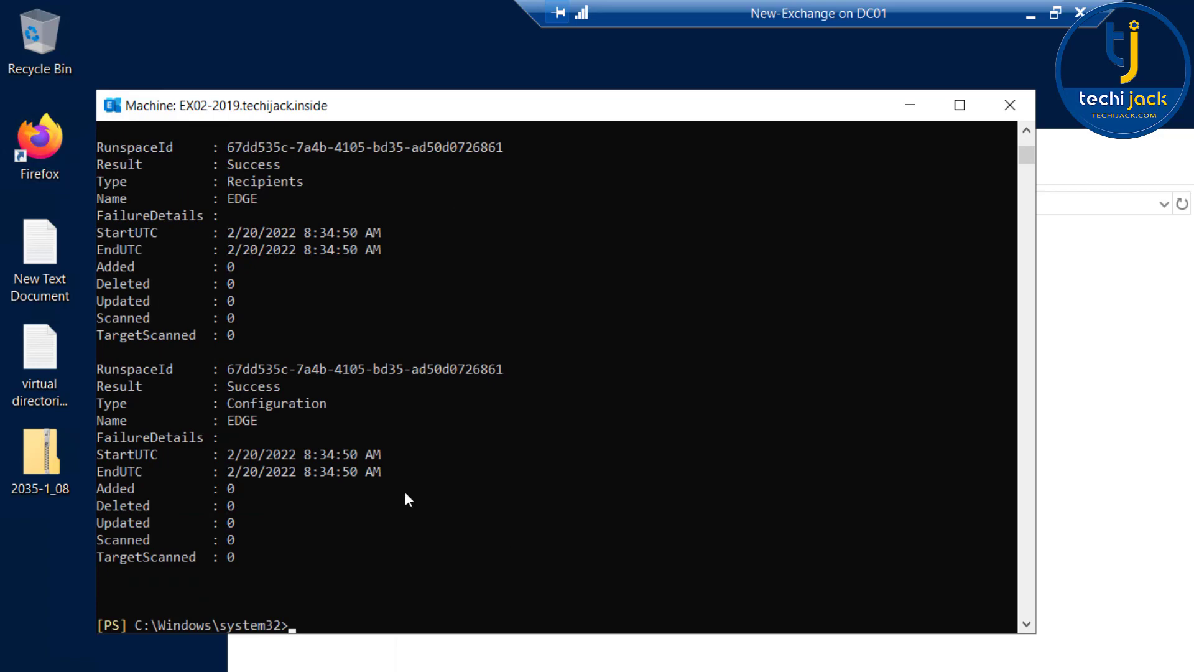
{"action": "double_click", "coordinate": [254, 164]}
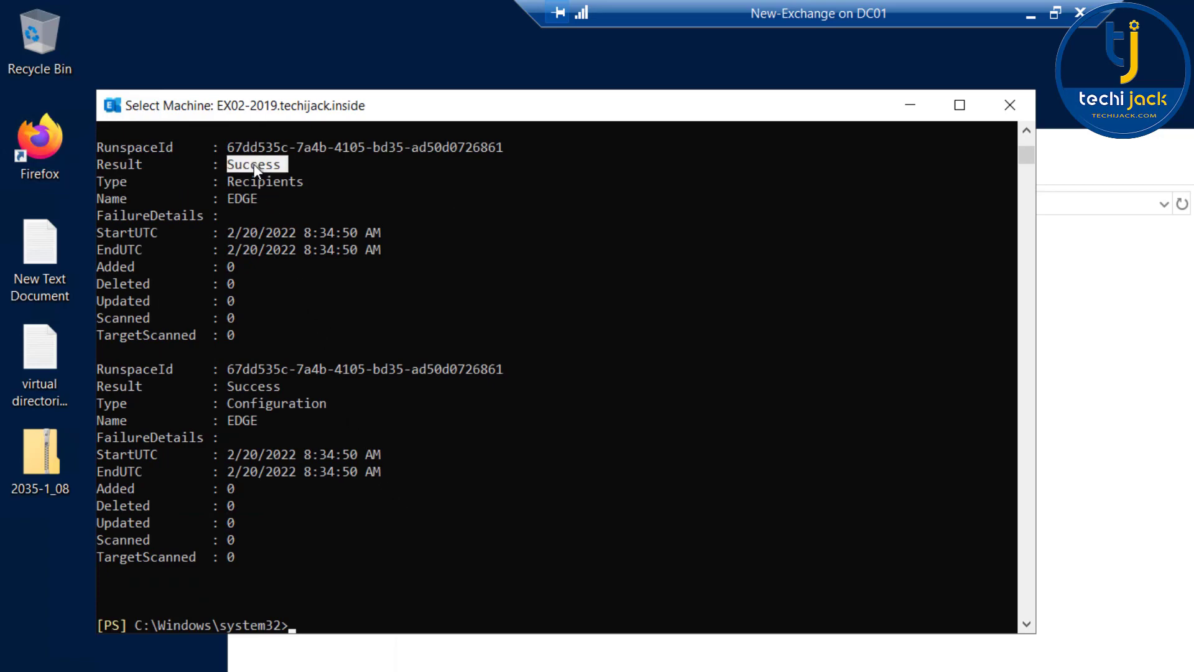
{"action": "left_click", "coordinate": [491, 471]}
{"action": "key", "text": "Escape"}
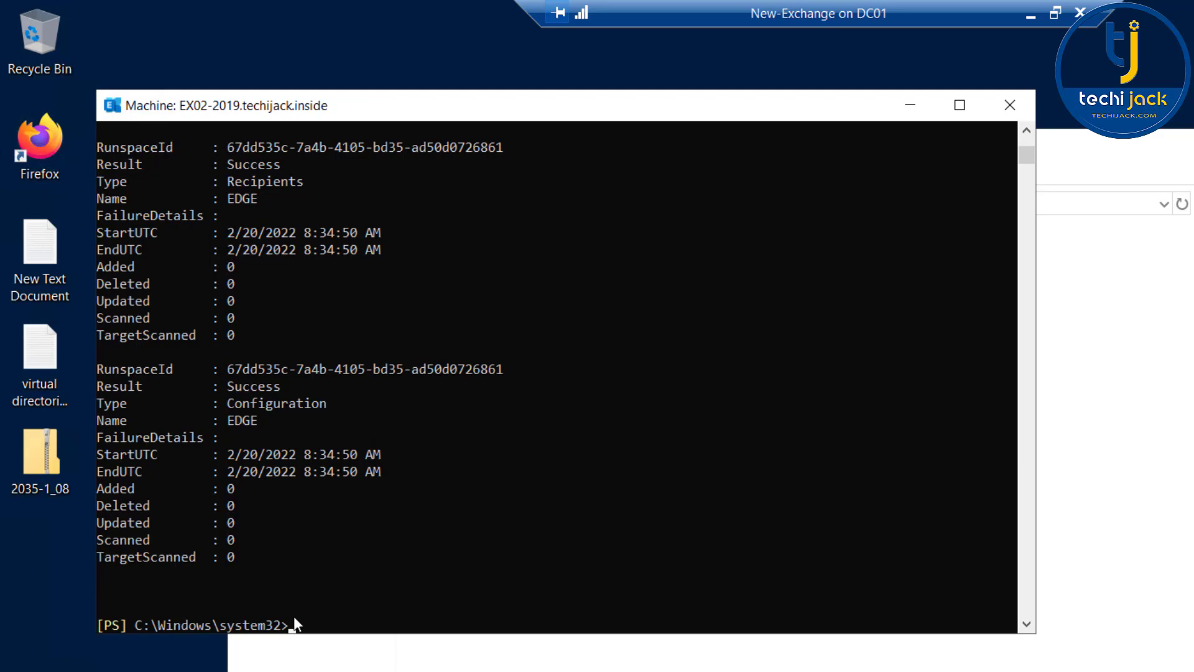
Step: Run Test-EdgeSynchronization -FullCompareMode and check TransportConfigStatus and AcceptedDomainStatus read Synchronized
{"action": "type", "text": "Test-Edg"}
{"action": "key", "text": "Tab"}
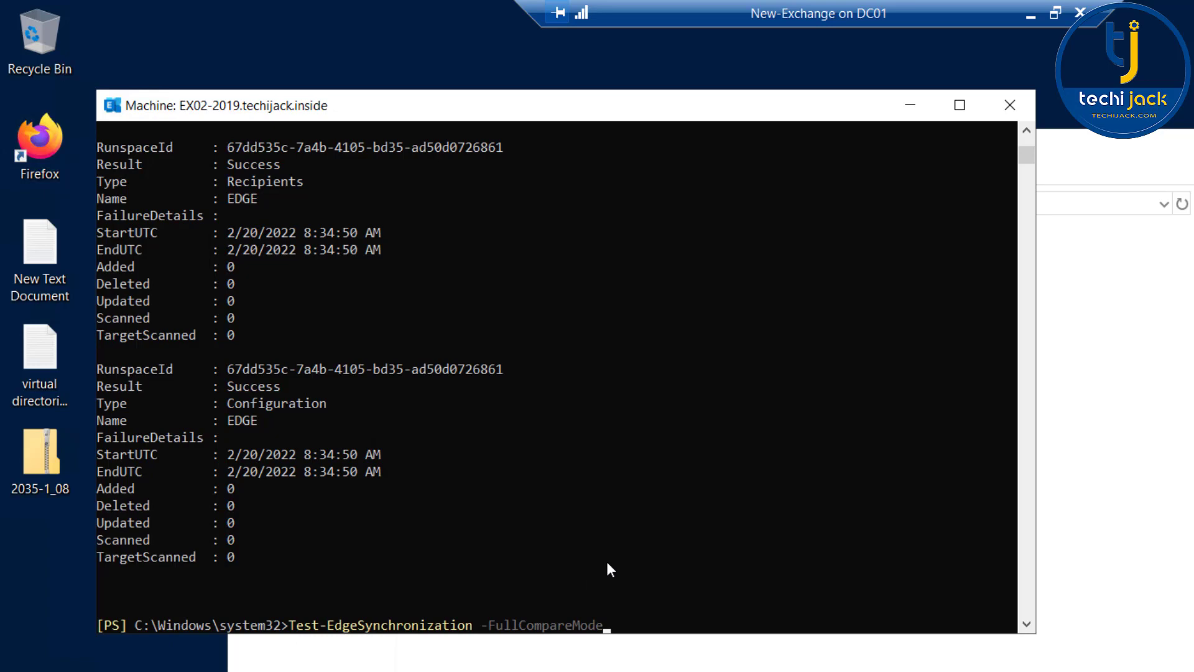
{"action": "key", "text": "Return"}
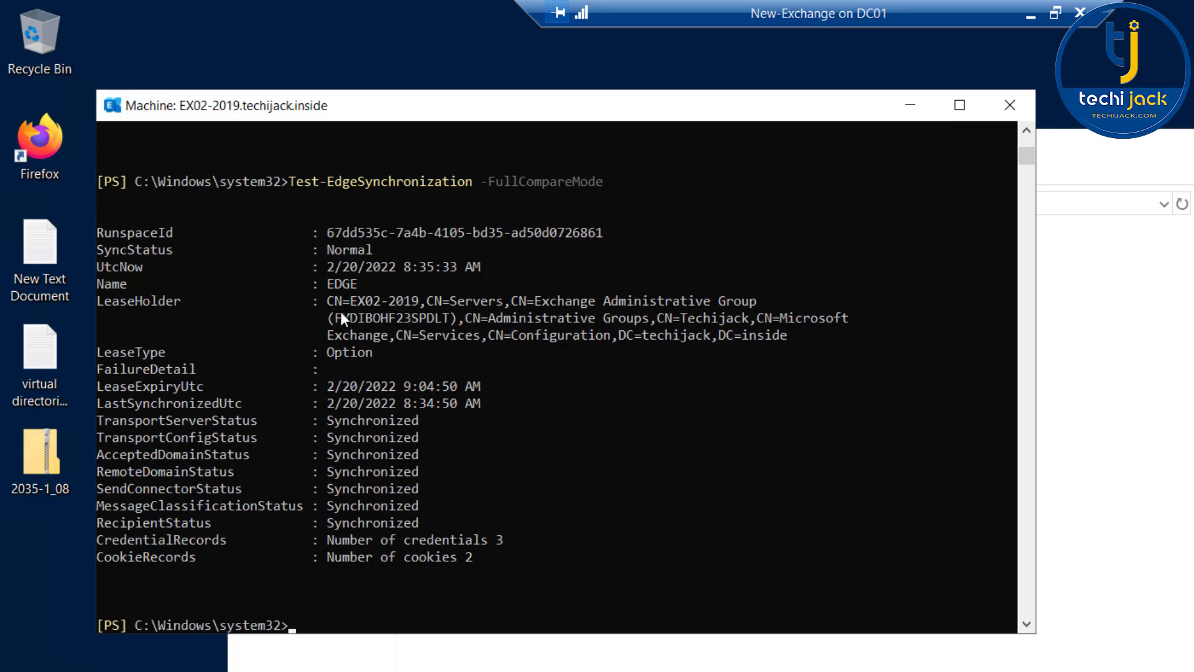
{"action": "double_click", "coordinate": [377, 440]}
{"action": "double_click", "coordinate": [378, 455]}
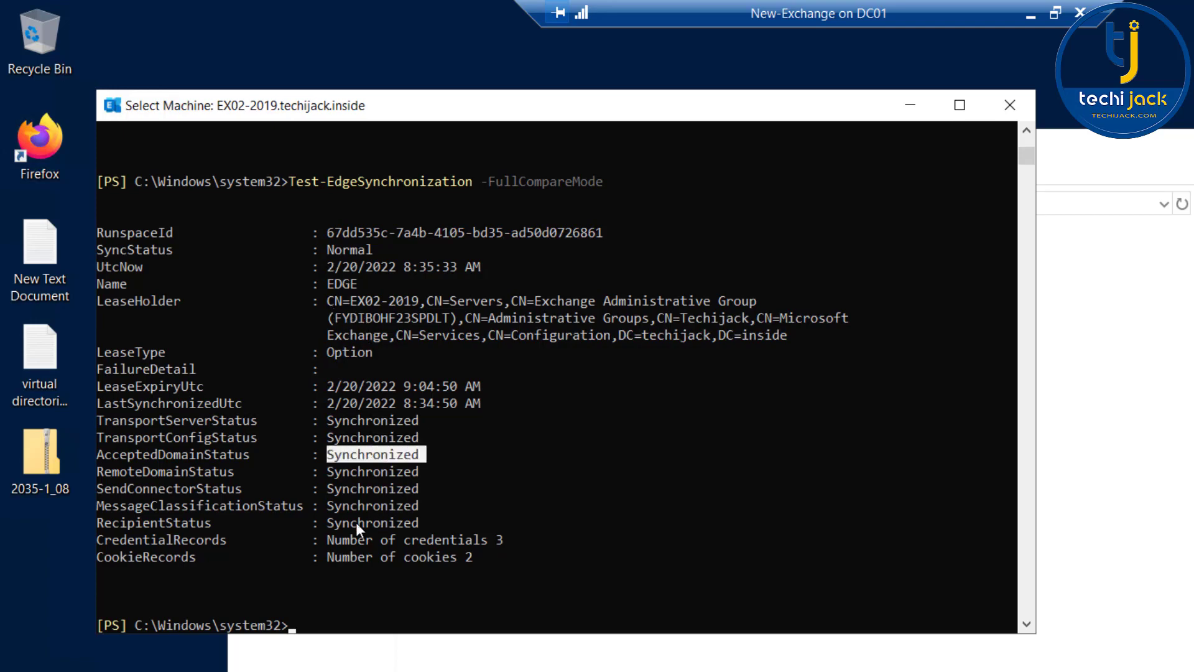
{"action": "left_click", "coordinate": [413, 557]}
{"action": "left_click", "coordinate": [459, 471]}
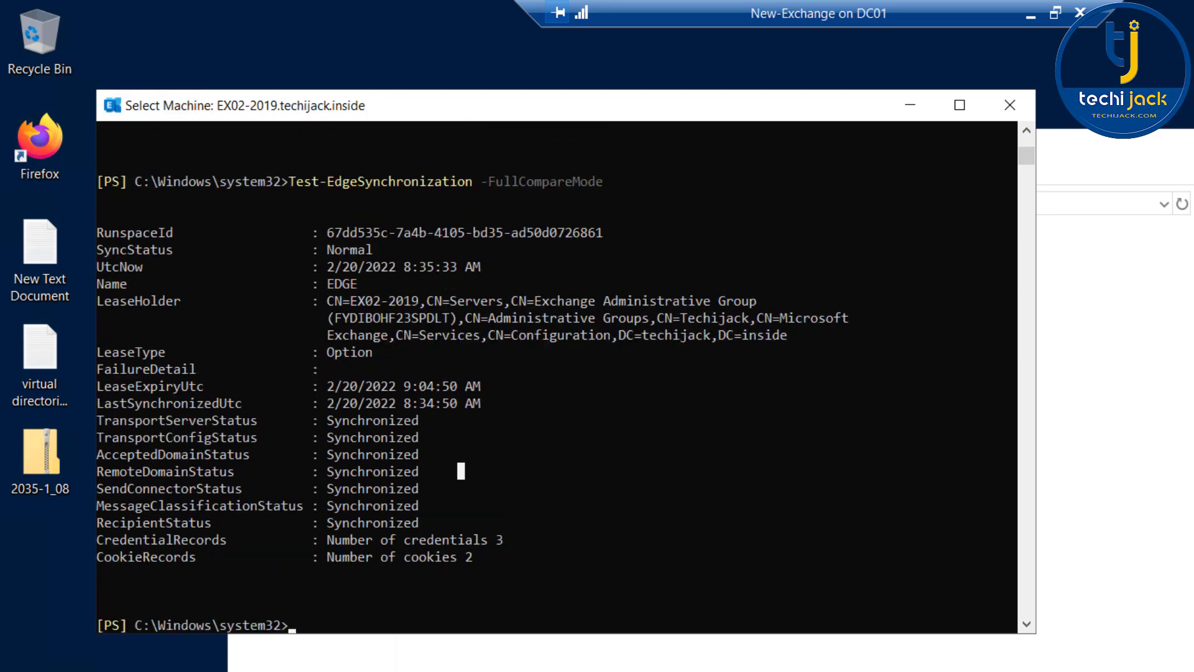
{"action": "left_click", "coordinate": [328, 613]}
{"action": "key", "text": "Escape"}
Step: Run Get-ReceiveConnector, then Get-SendConnector, and inspect the EdgeSync to Internet connector
{"action": "type", "text": "Get-ReceiveConnector"}
{"action": "key", "text": "Return"}
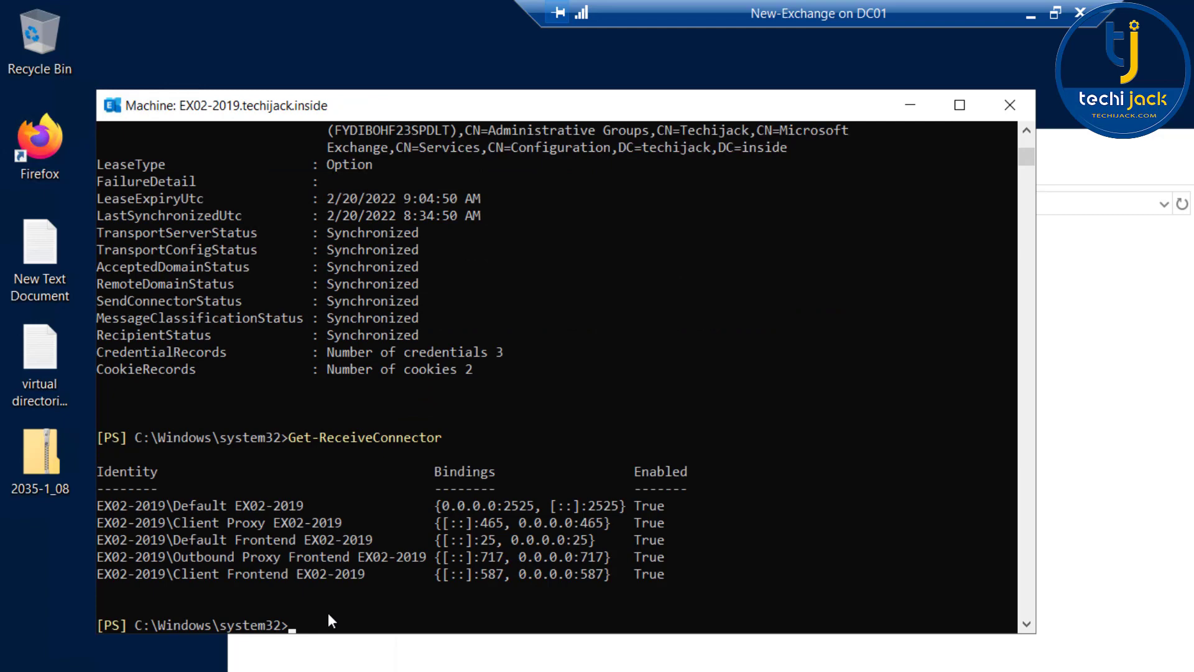
{"action": "type", "text": "Get-SendConnector"}
{"action": "key", "text": "Return"}
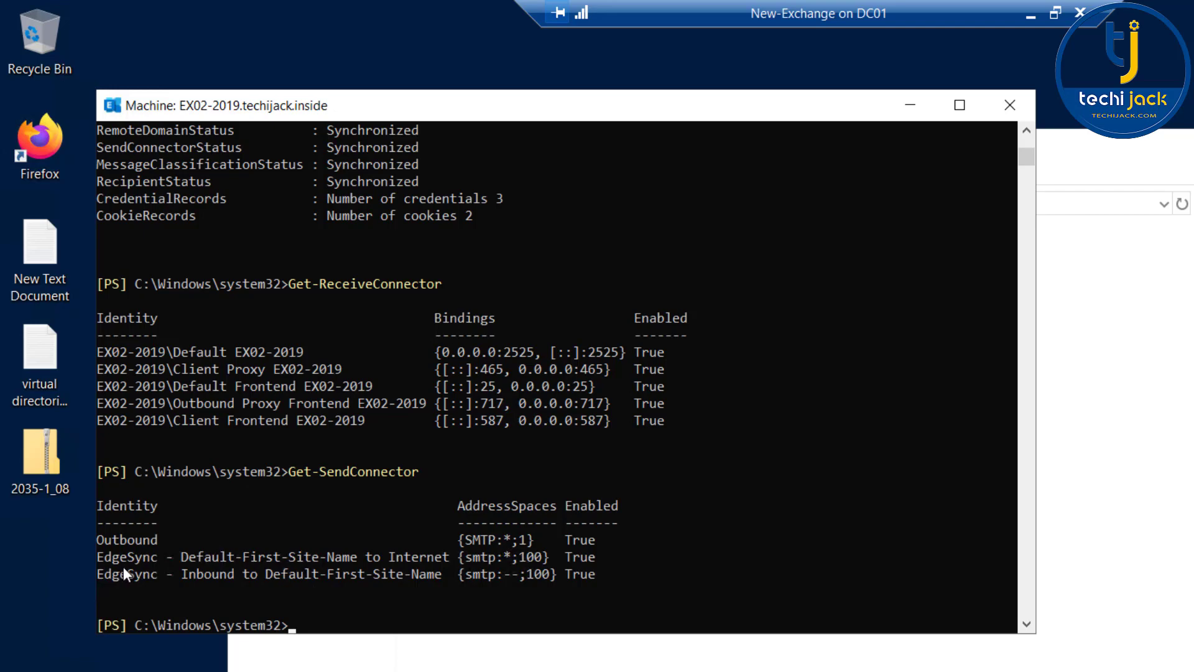
{"action": "left_click_drag", "start_coordinate": [104, 557], "coordinate": [434, 561]}
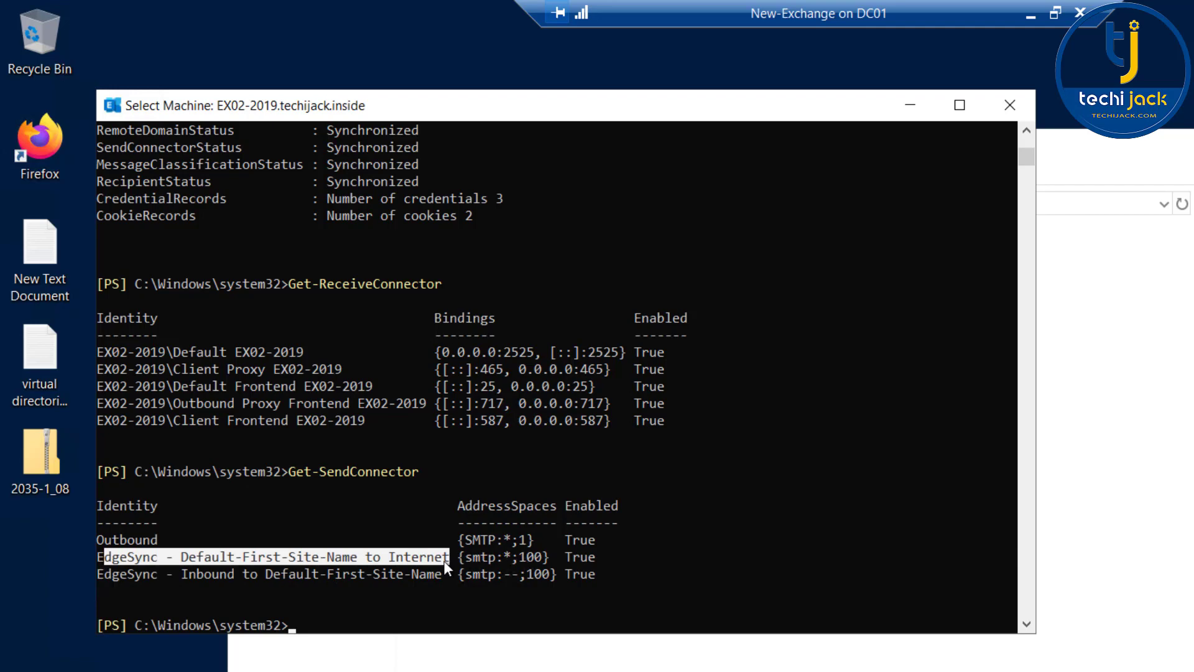
{"action": "left_click", "coordinate": [505, 559]}
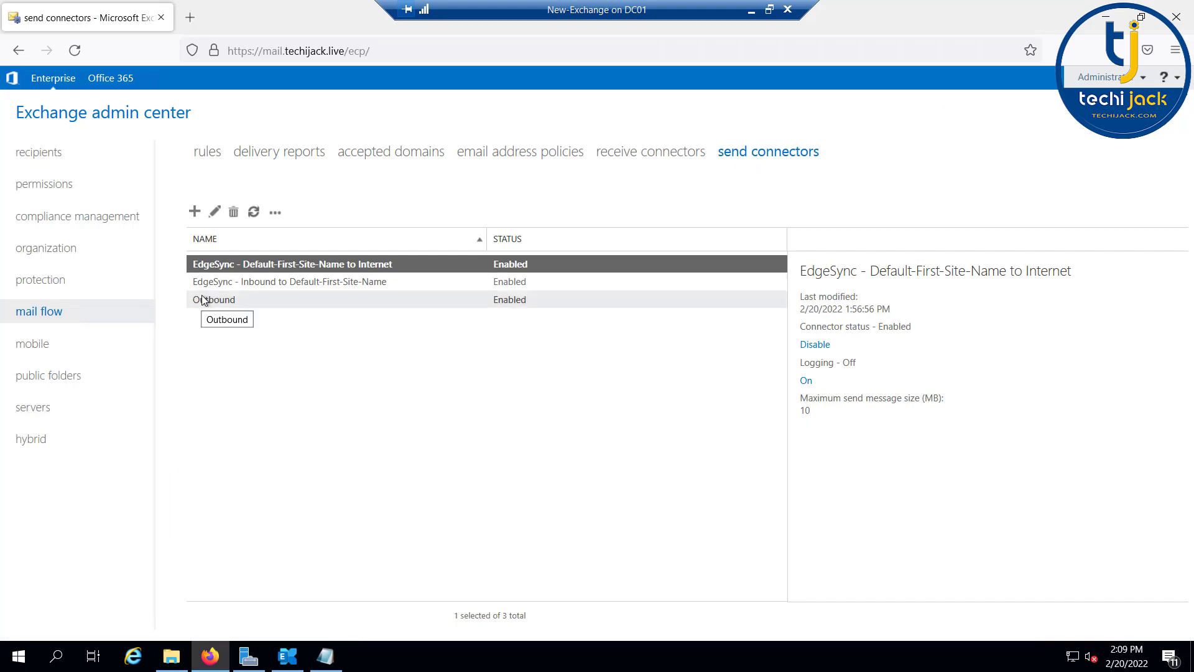
{"action": "left_click", "coordinate": [214, 212]}
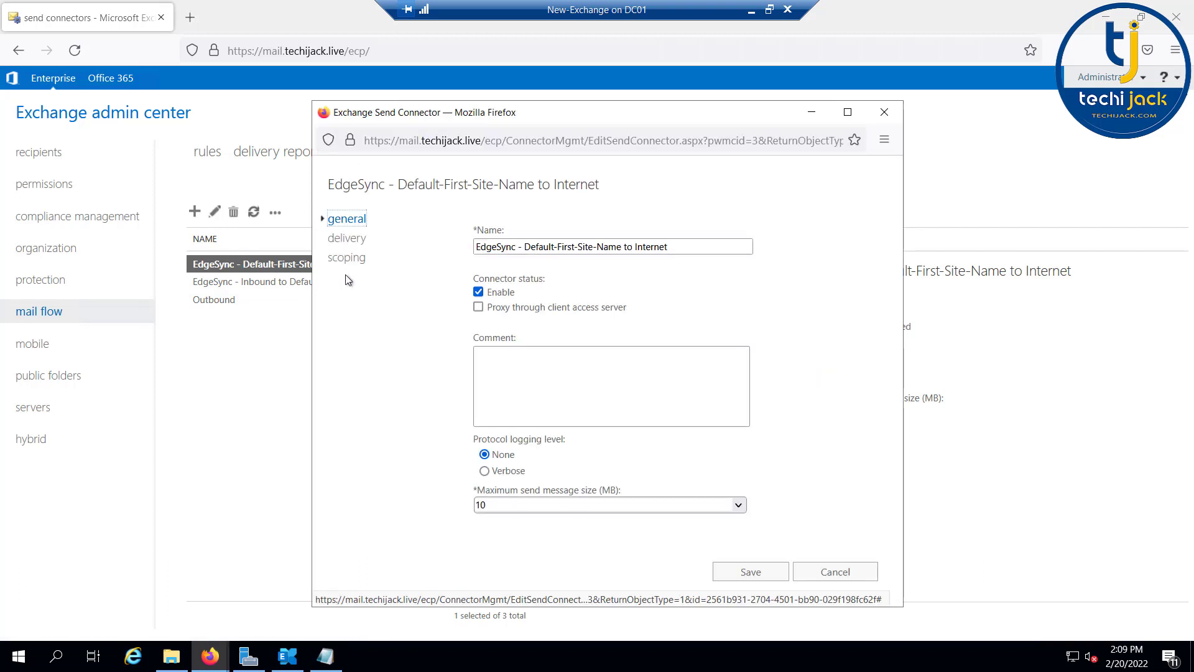
{"action": "left_click", "coordinate": [347, 258]}
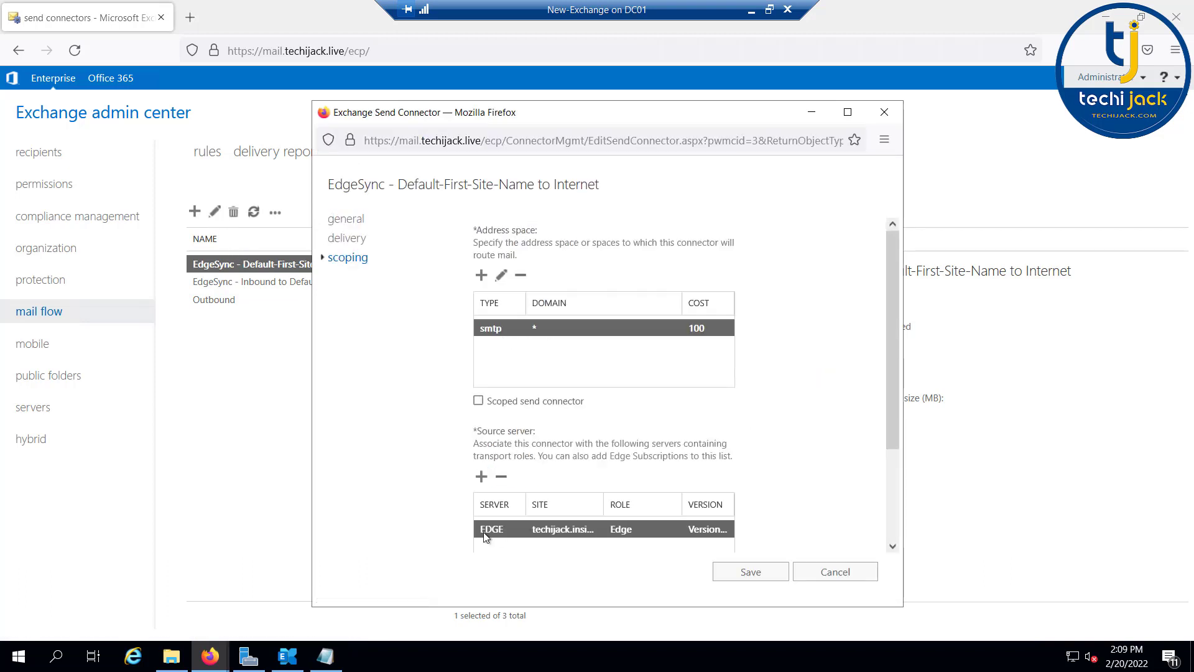
{"action": "left_click", "coordinate": [820, 575]}
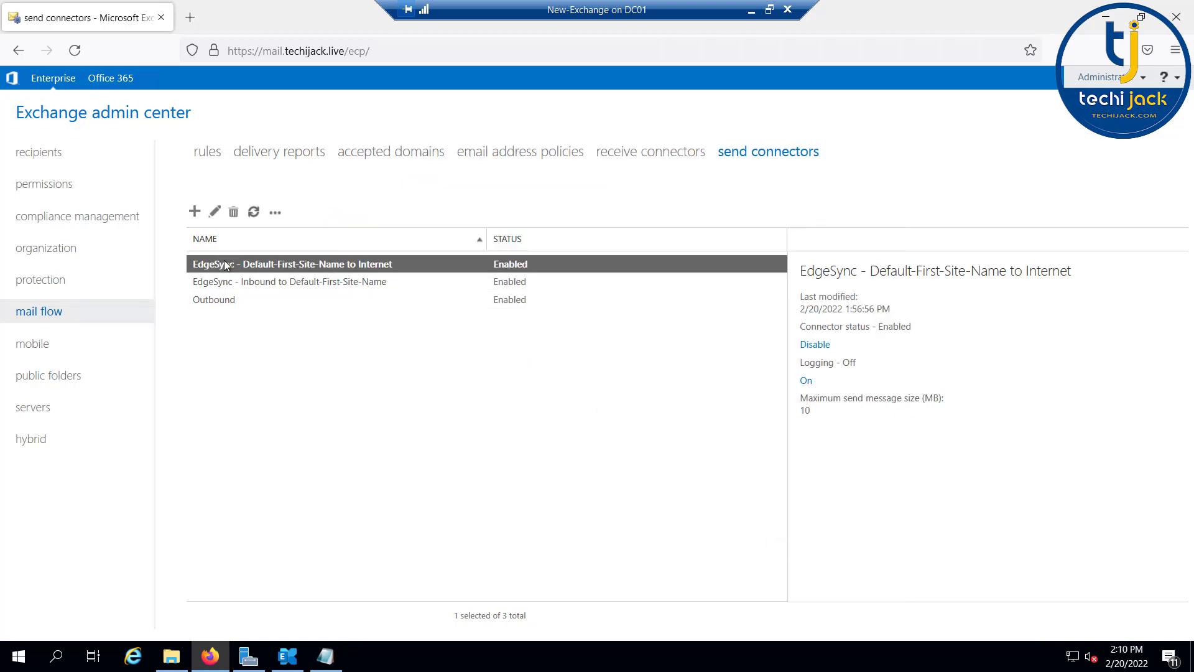
{"action": "left_click", "coordinate": [244, 284]}
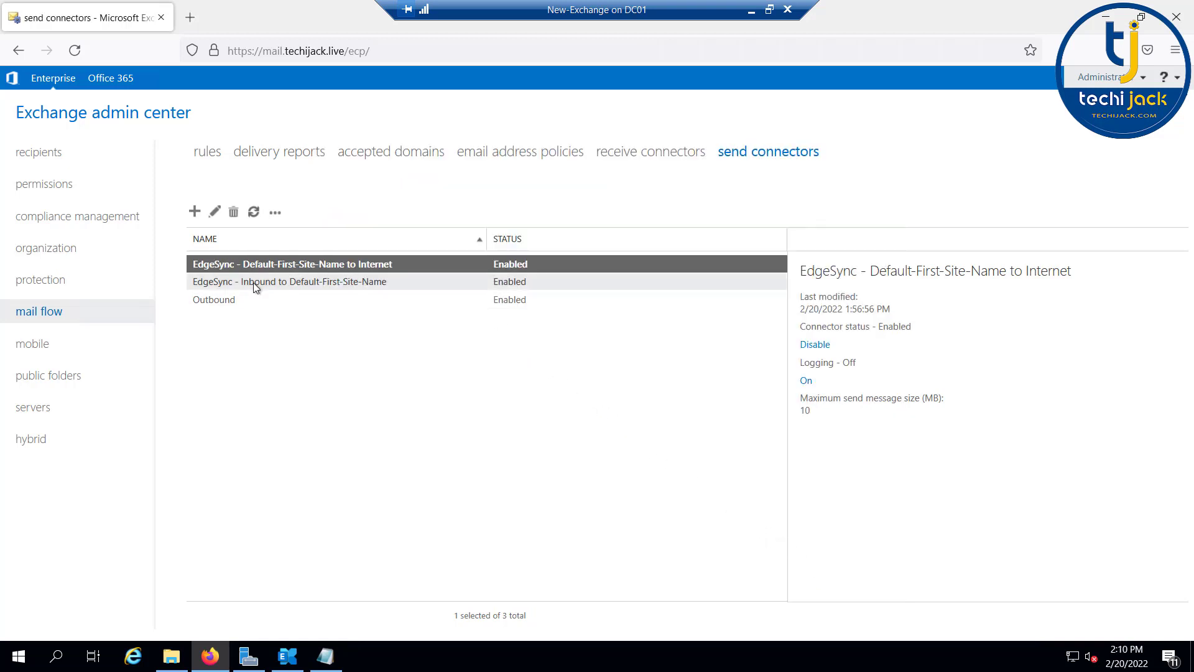
{"action": "left_click", "coordinate": [214, 212]}
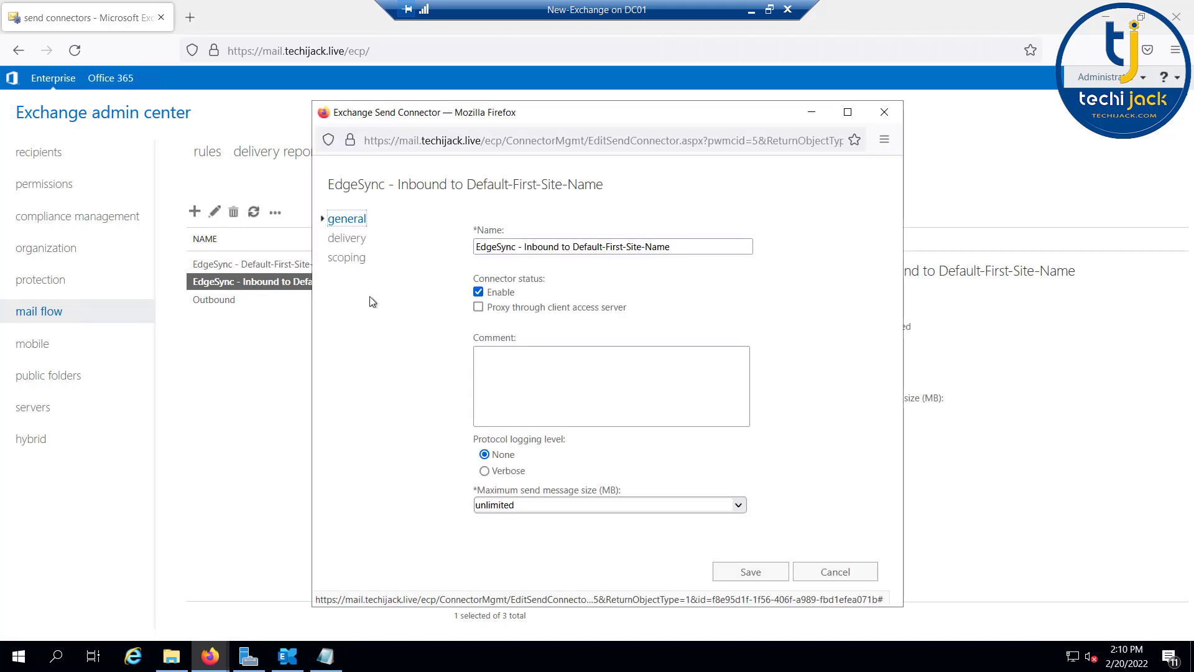
{"action": "left_click", "coordinate": [352, 260]}
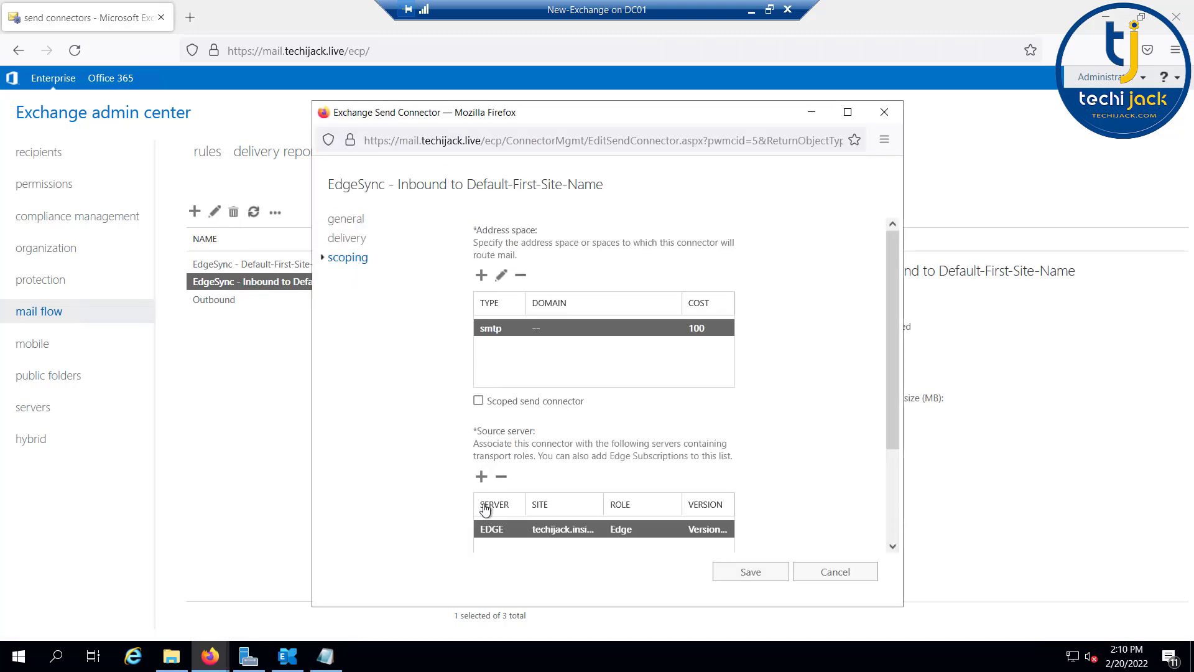
{"action": "left_click", "coordinate": [817, 572]}
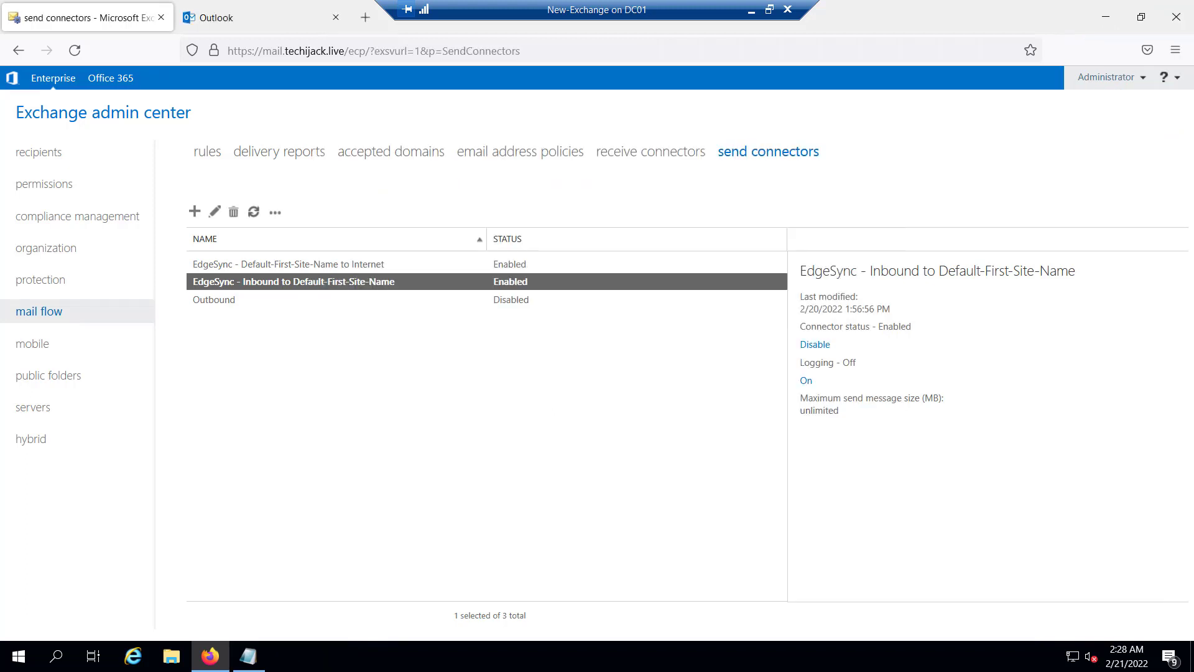